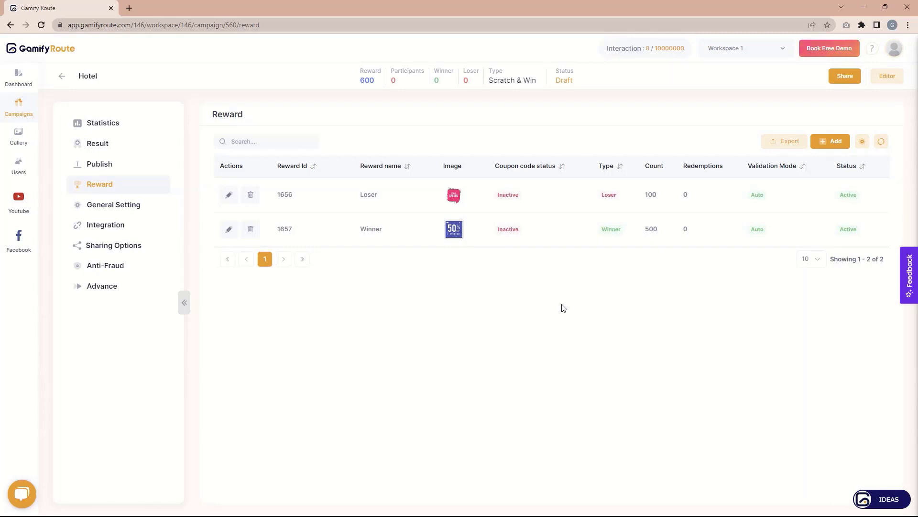
Start a new reward named 10% Off and give it the 10% OFF.png image from the gallery's Rewards folder
left_click(829, 144)
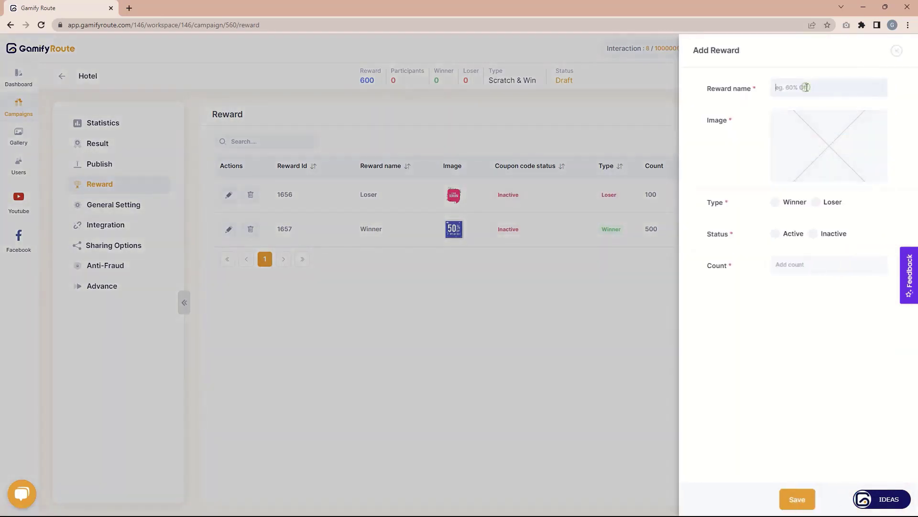
type("10% Off")
left_click(831, 143)
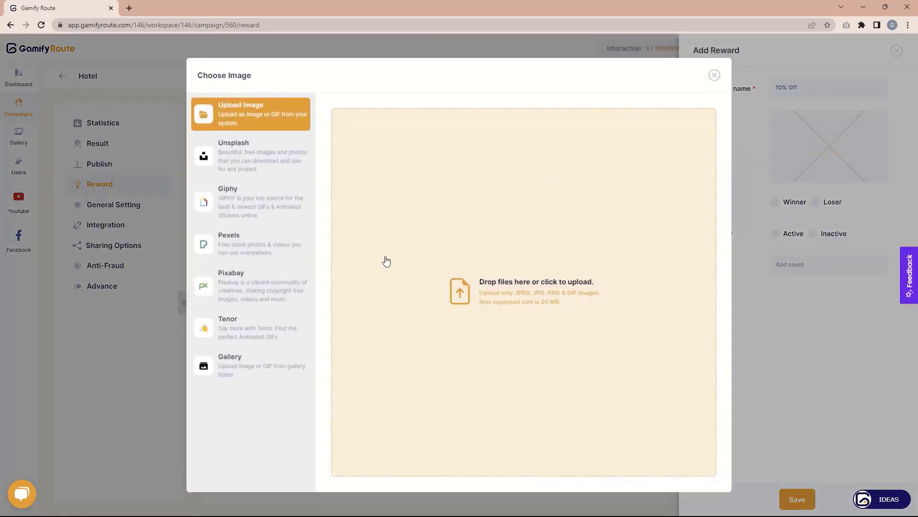
left_click(250, 368)
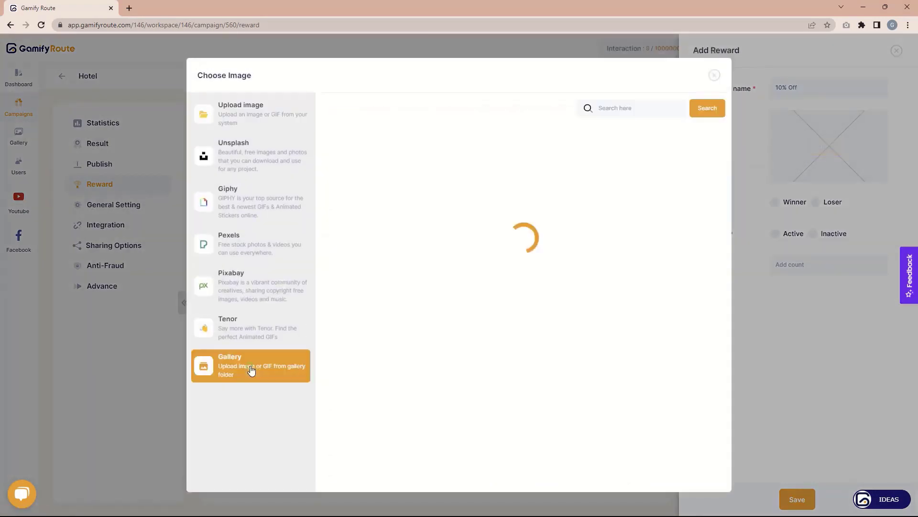
left_click(465, 160)
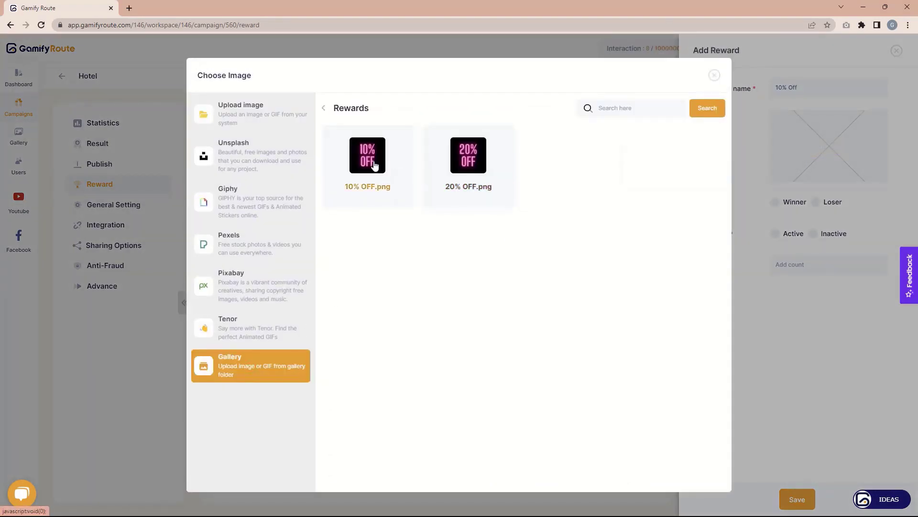
left_click(377, 184)
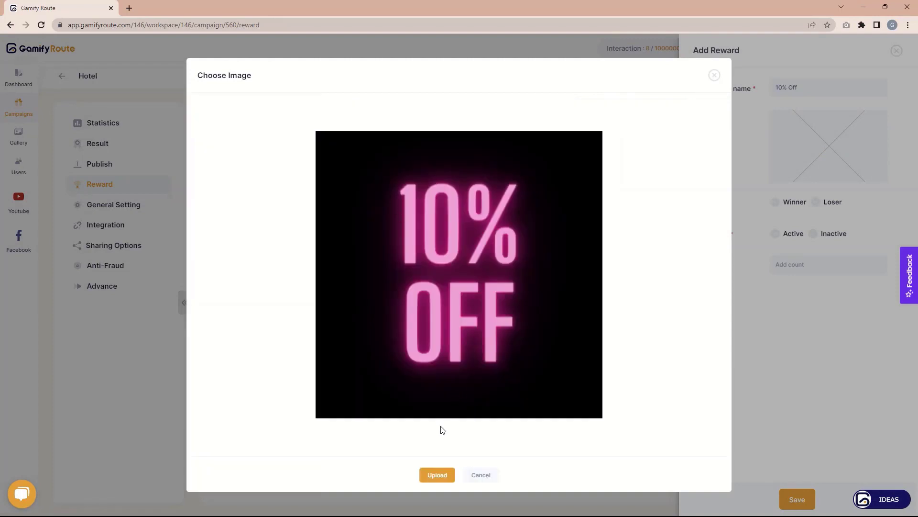
left_click(437, 475)
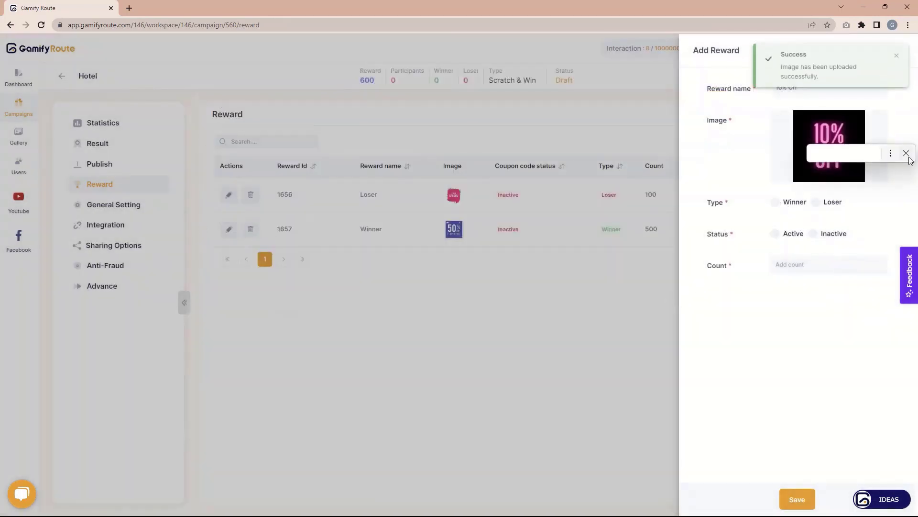
left_click(890, 153)
left_click(887, 167)
Set the reward's type to Winner, status to Active, count to 100 and coupon code to Active
left_click(775, 203)
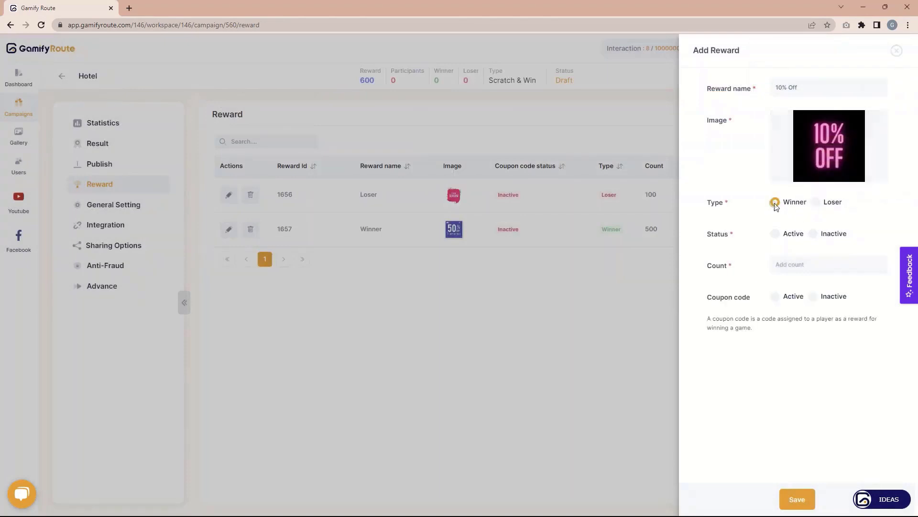
left_click(776, 234)
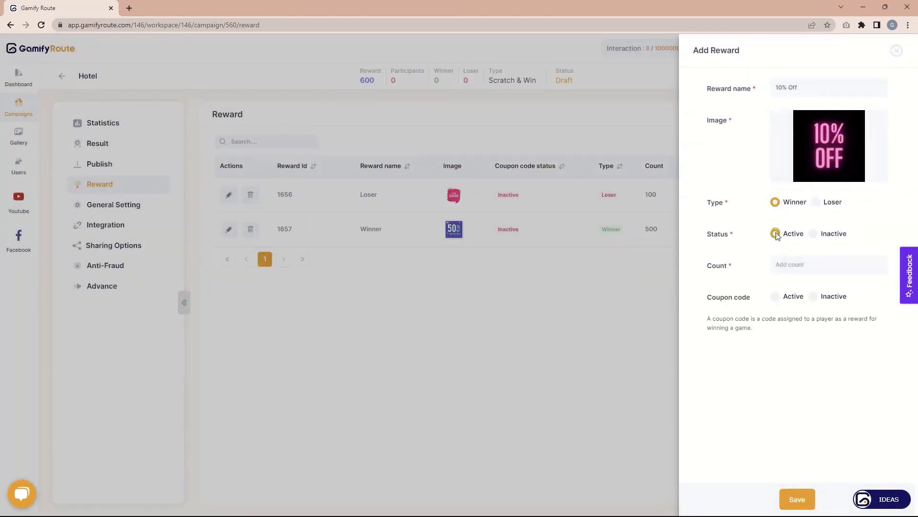
left_click(789, 263)
type("100")
left_click(813, 297)
left_click(775, 297)
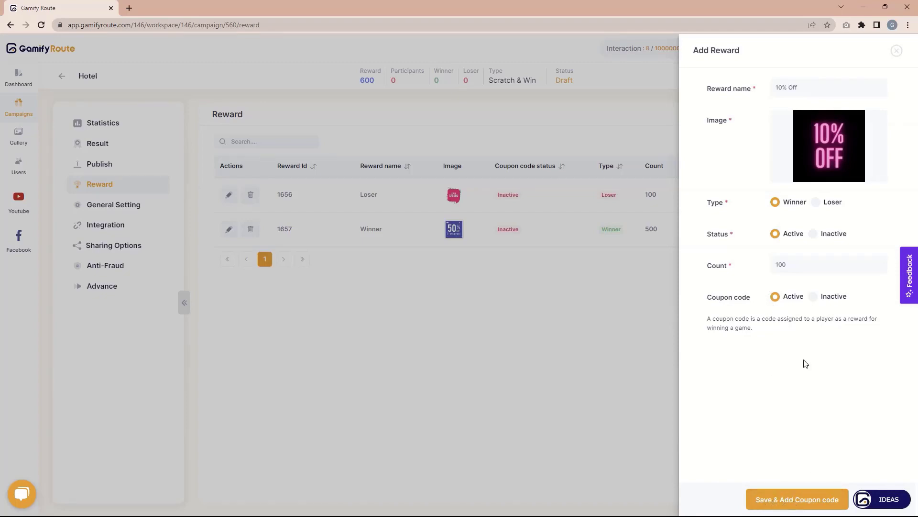
Switch the reward type to Loser and back to Winner with coupon code Active, and save the reward to add coupon codes
left_click(818, 203)
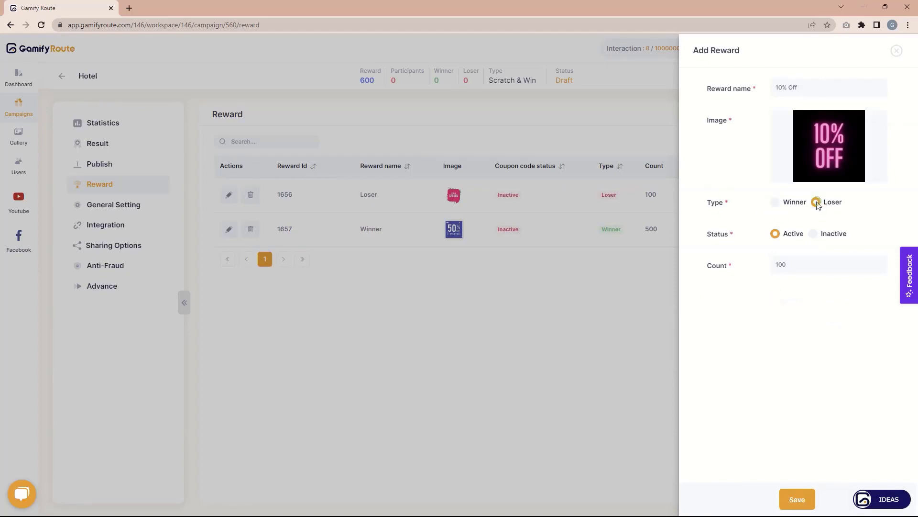
left_click(776, 203)
left_click(775, 297)
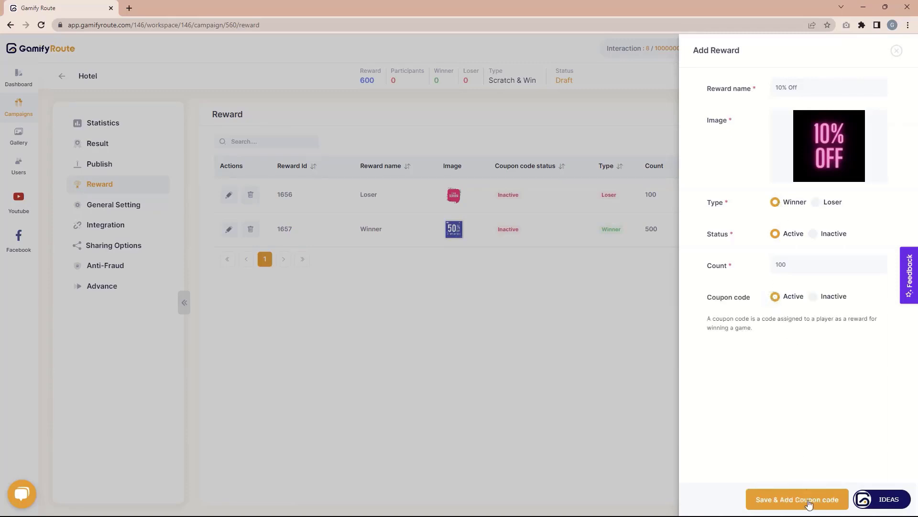
left_click(804, 499)
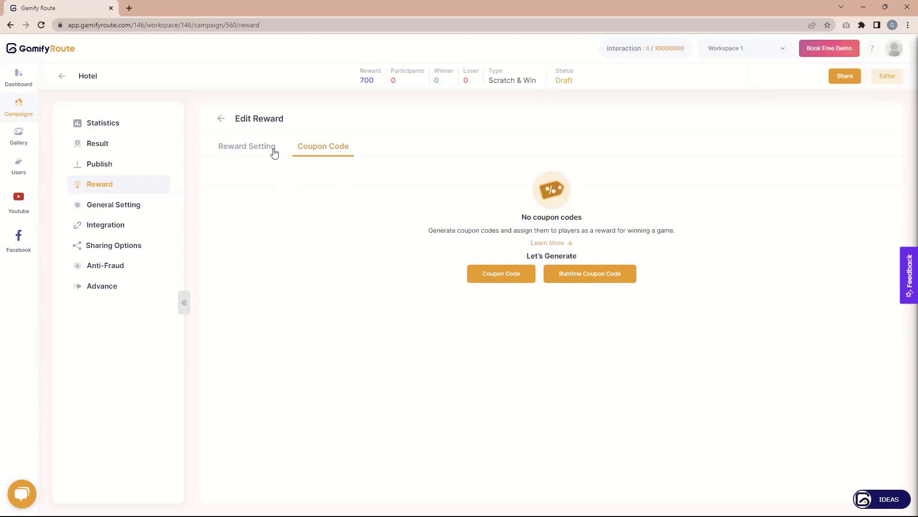
Review the saved reward's settings and open its regular coupon code generation with Automatic Generation selected after viewing the manual option
left_click(215, 152)
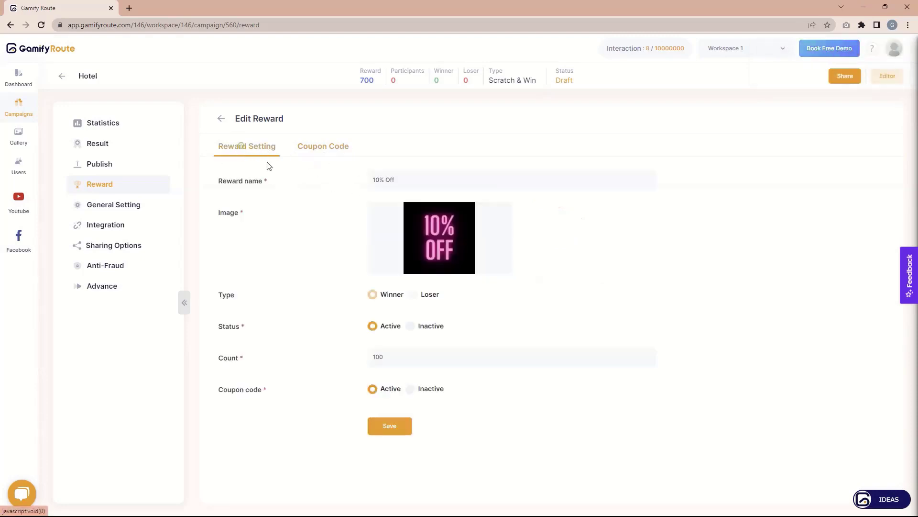
left_click(334, 150)
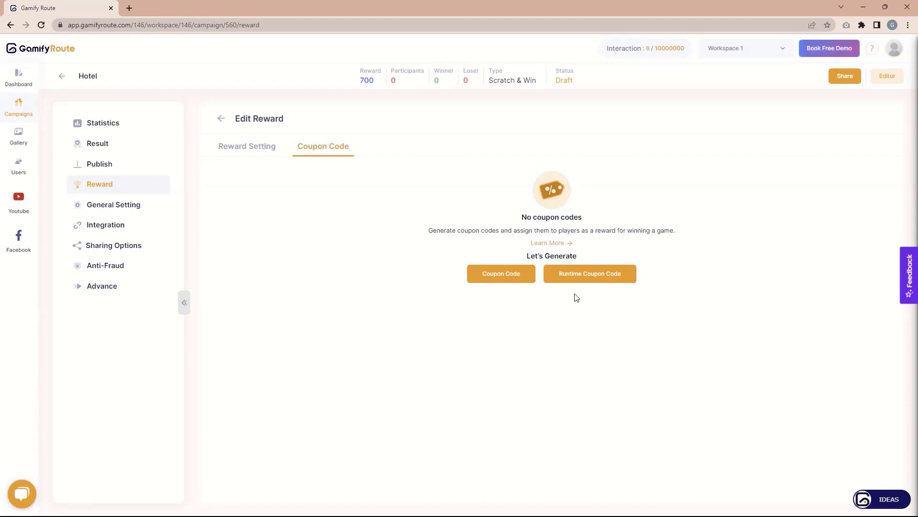
left_click(495, 273)
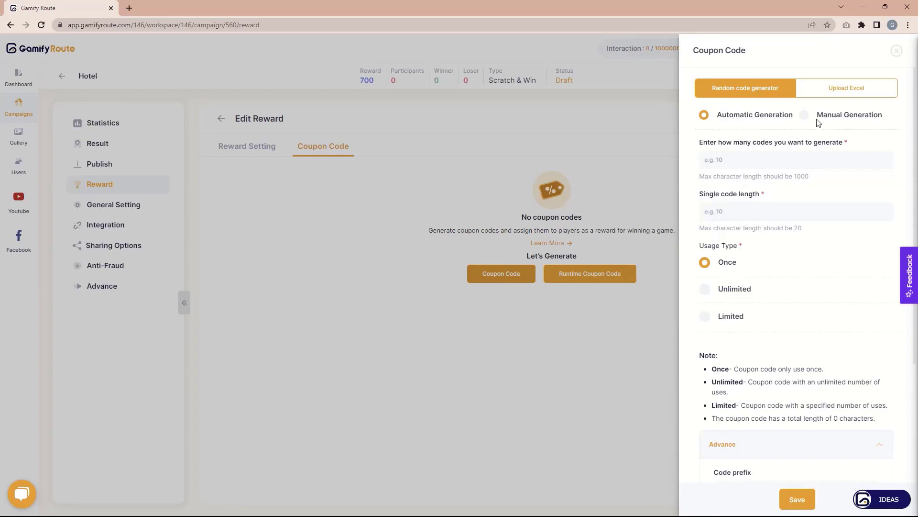
left_click(805, 115)
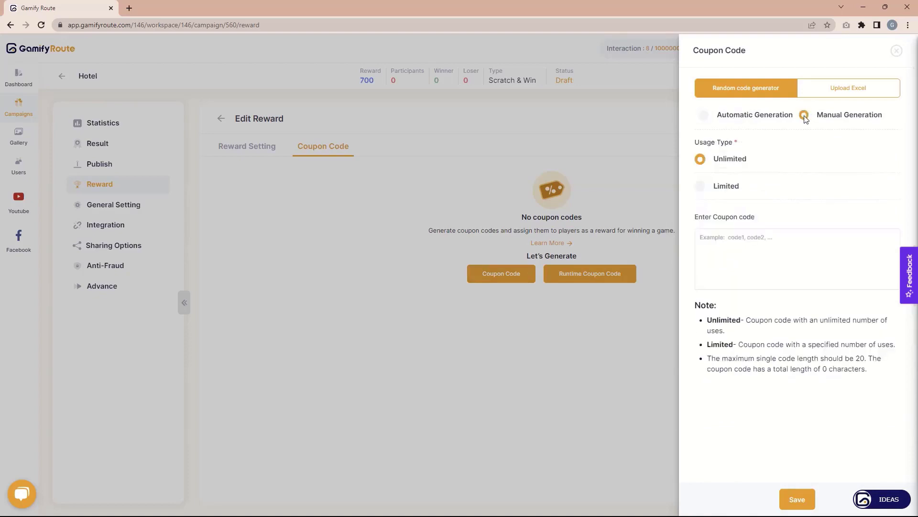
left_click(705, 118)
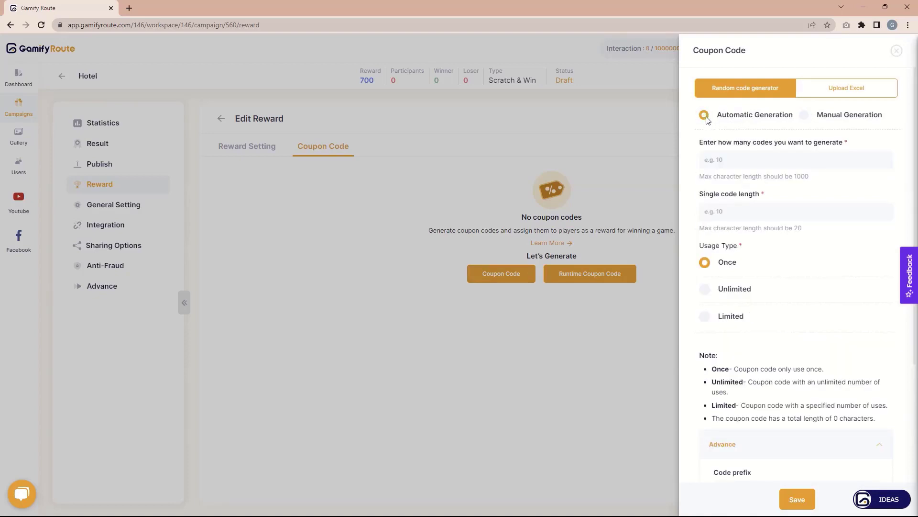
Set the number of codes to generate to 100 and the single code length to 8
left_click(706, 158)
type("100")
left_click(745, 211)
type("8")
scroll(746, 211, "down", 1)
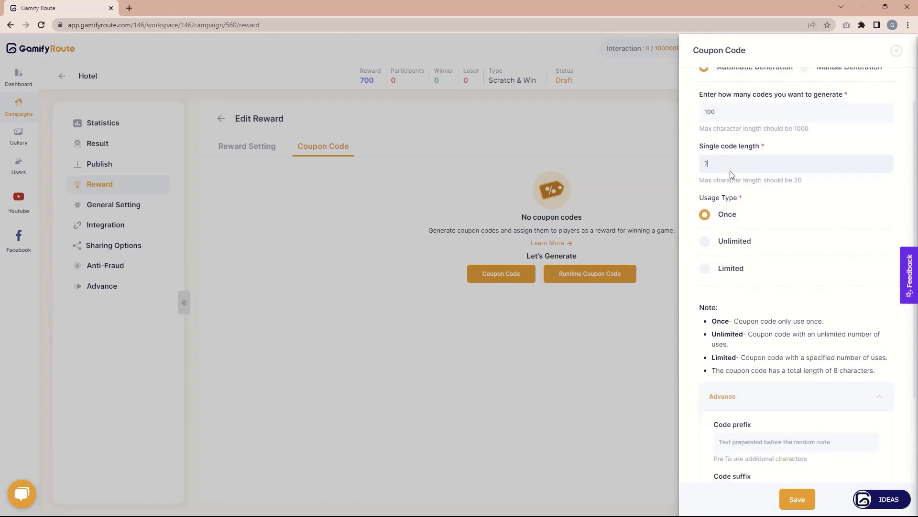
left_click_drag(719, 161, 693, 166)
left_click(693, 167)
Try the Unlimited usage type and the Limited type with a usage limit of 50, and set the usage back to Once
left_click(706, 242)
left_click(704, 269)
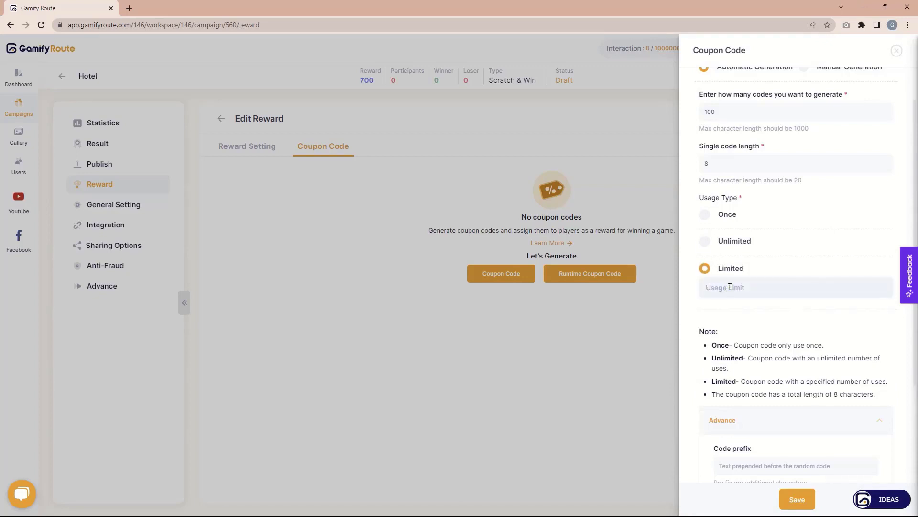
left_click(730, 287)
type("50")
left_click(704, 215)
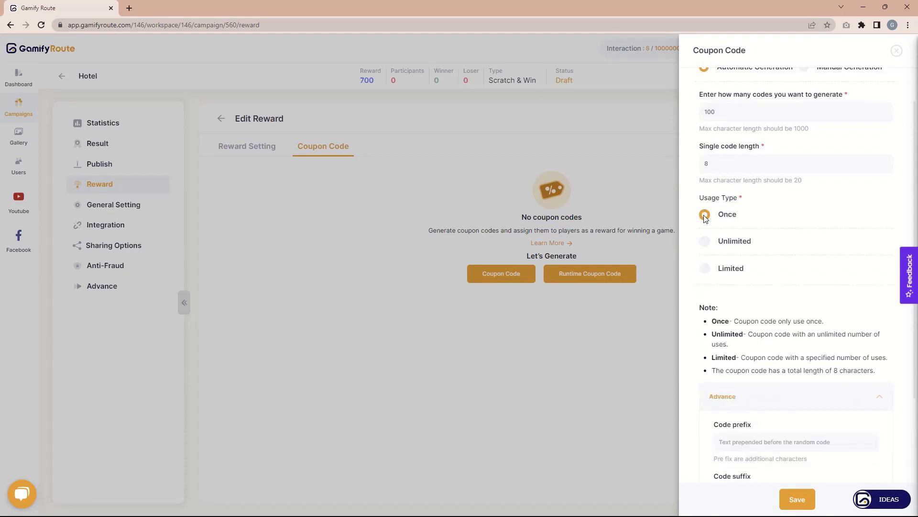
Read the usage type notes, set the code prefix to GR_ and enable uppercase characters in the advanced options
scroll(805, 315, "down", 2)
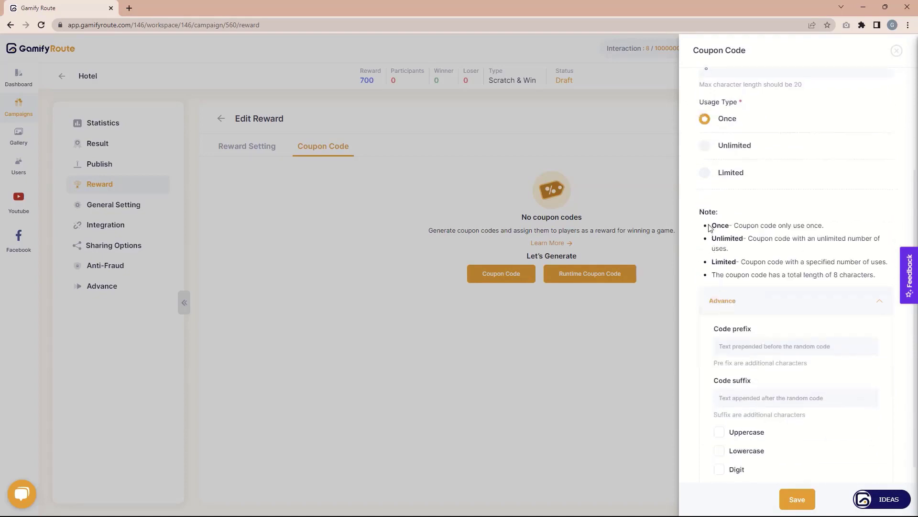
left_click_drag(712, 226, 750, 274)
scroll(760, 239, "down", 1)
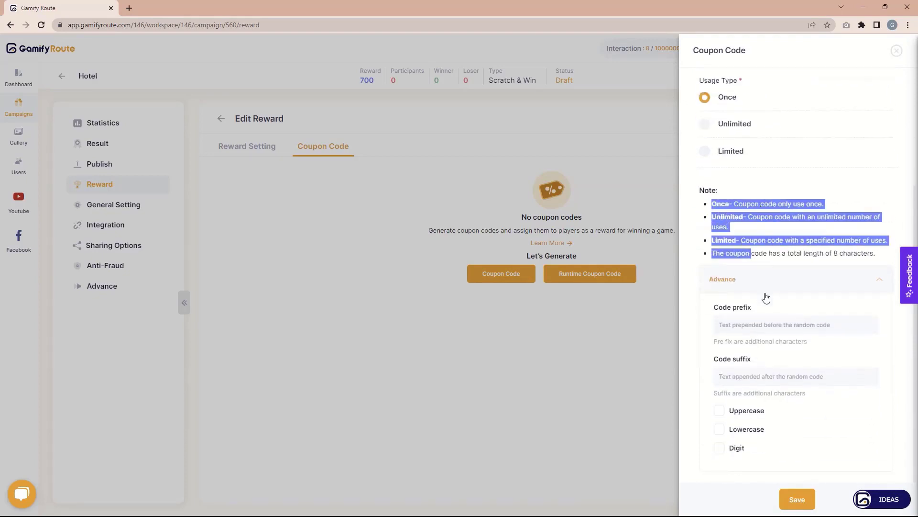
left_click(765, 287)
left_click(779, 436)
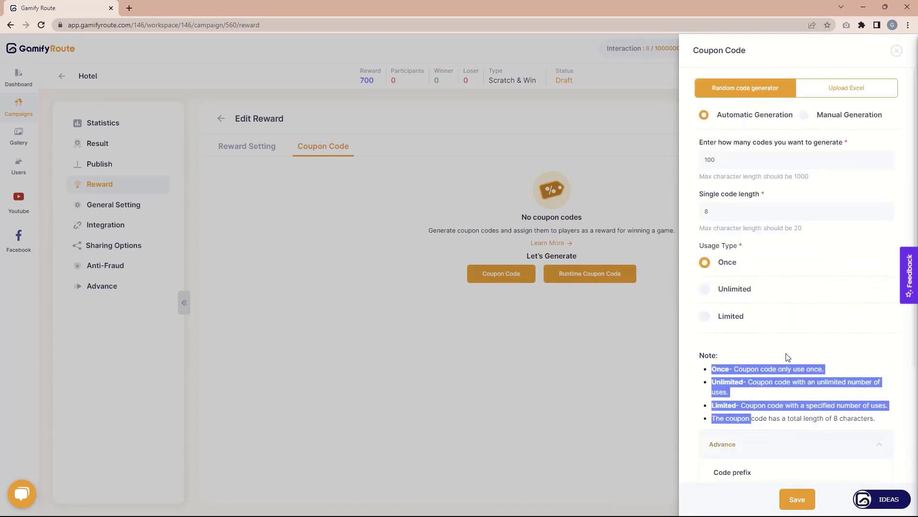
left_click(789, 360)
scroll(811, 343, "down", 1)
scroll(811, 343, "down", 3)
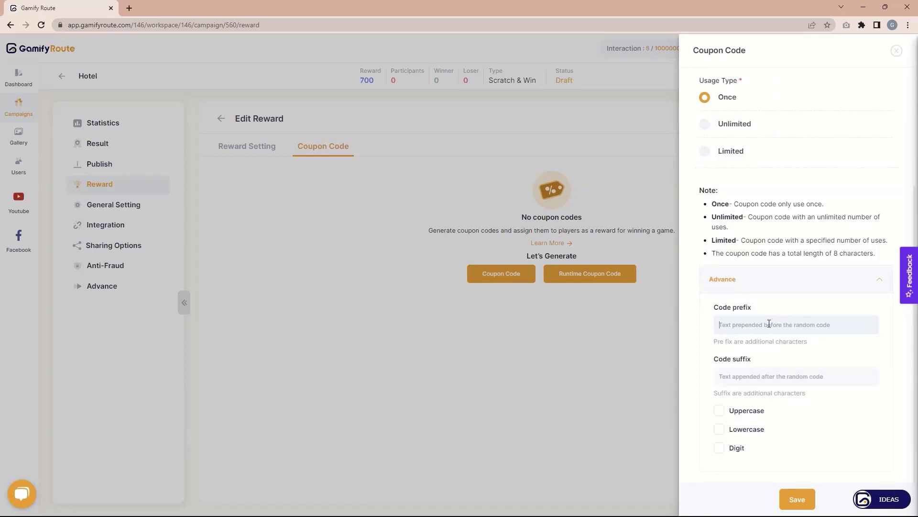
type("GR_")
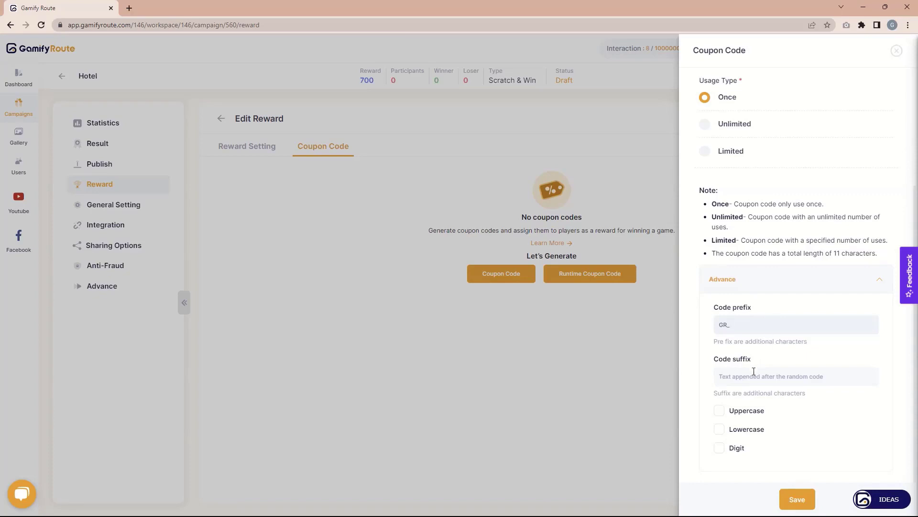
left_click(720, 413)
Examine how the single code length and the prefix relate to the total coupon code length given in the notes
scroll(780, 392, "up", 1)
scroll(782, 388, "up", 3)
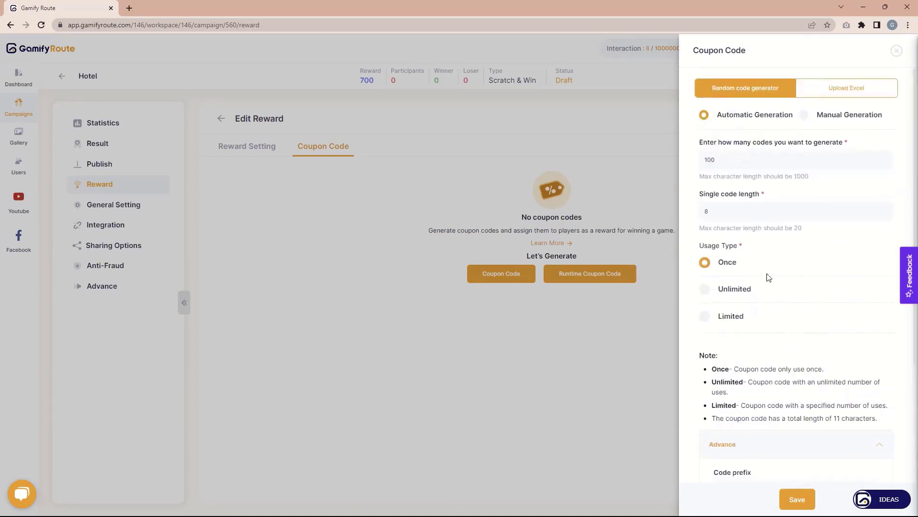
scroll(768, 275, "down", 2)
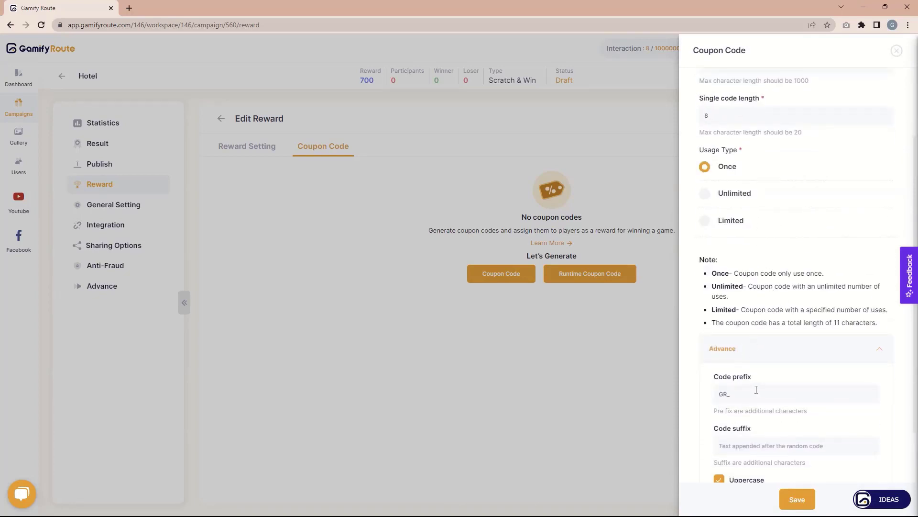
scroll(748, 201, "up", 3)
double_click(720, 162)
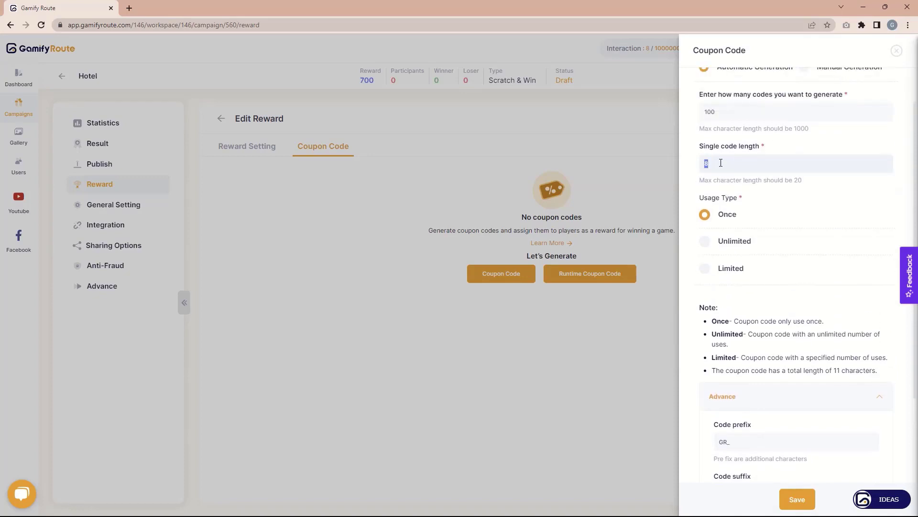
scroll(736, 230, "down", 2)
double_click(724, 345)
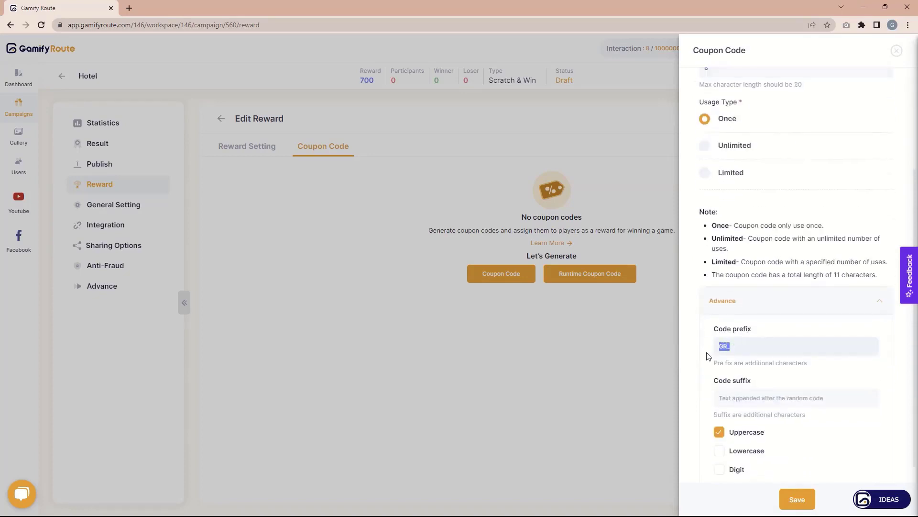
scroll(682, 362, "up", 3)
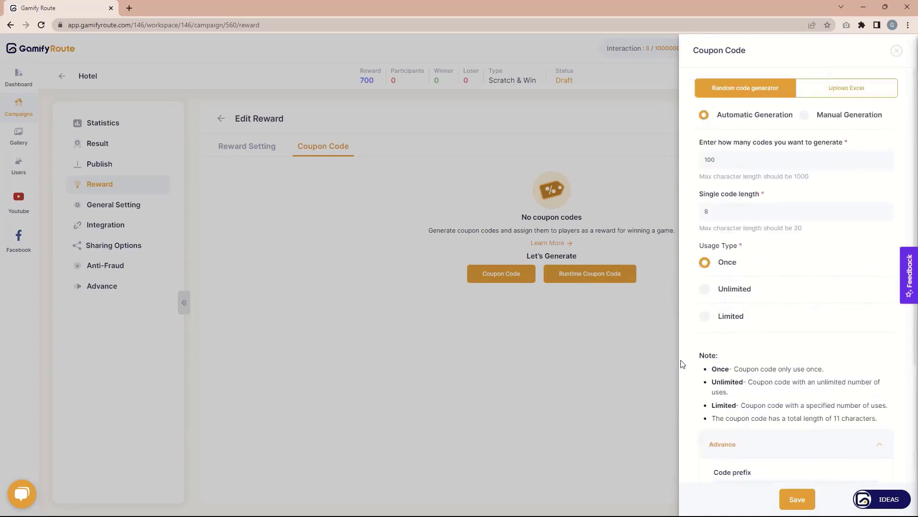
scroll(810, 318, "down", 3)
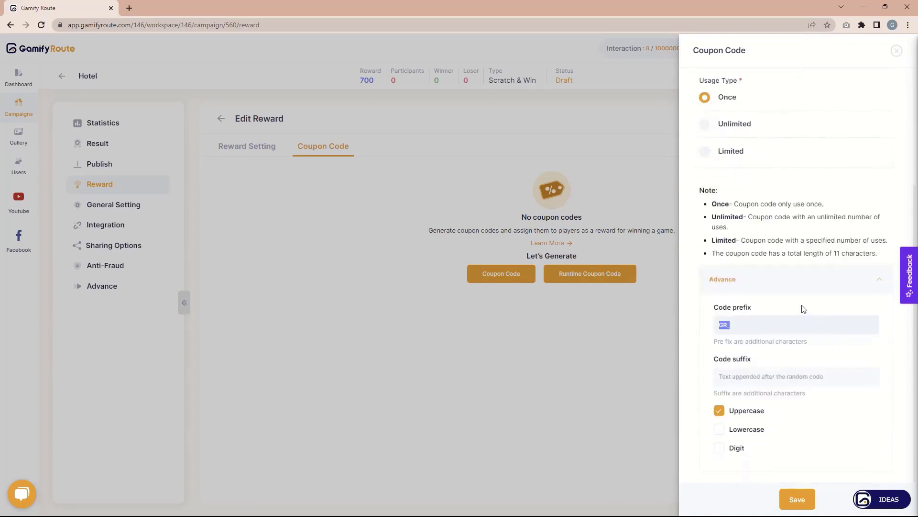
scroll(802, 310, "up", 3)
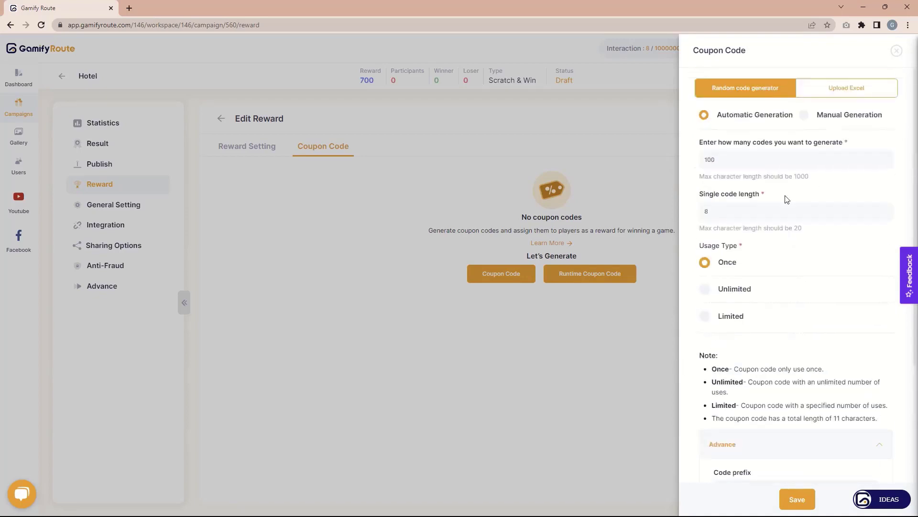
Try manual generation with unlimited usage by entering the coupon codes 10OFF1,10OFF2, and clear the entry
left_click(805, 115)
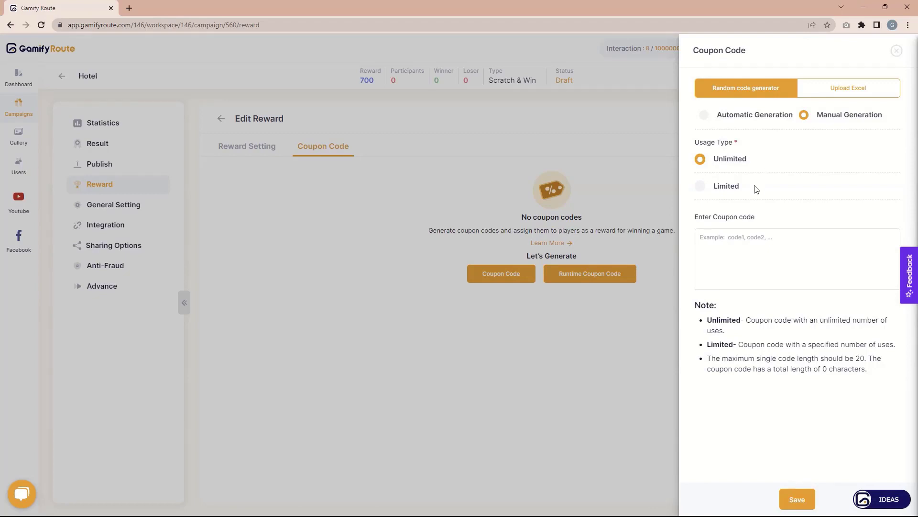
left_click(722, 239)
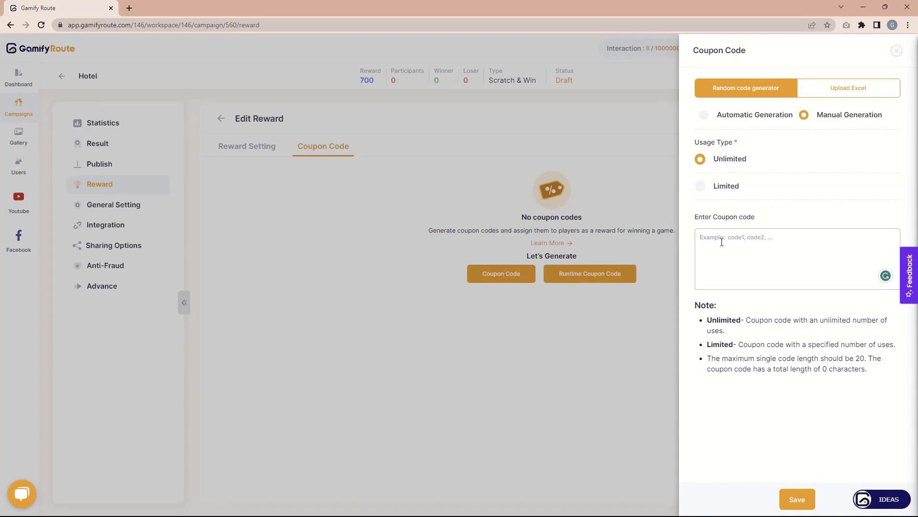
type("10OFF1")
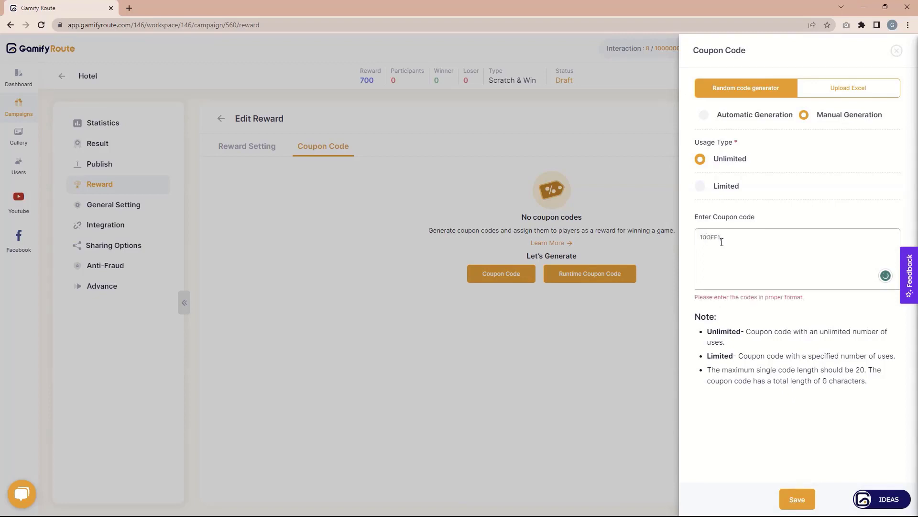
type(",10OFF@")
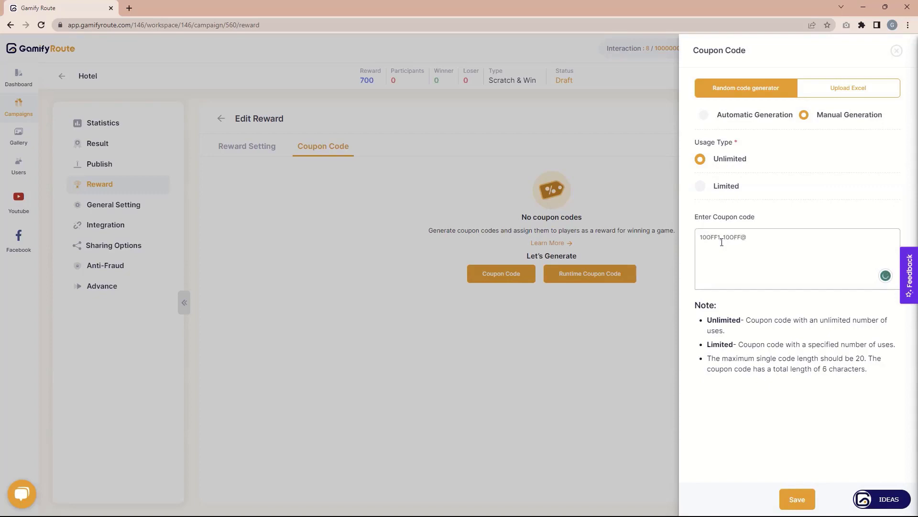
key("BackSpace")
type("2")
double_click(711, 240)
triple_click(767, 236)
key("BackSpace")
Try limited manual codes with usage limits, 10OFF1:5, 10OFF2:10, and return to automatic generation
left_click(700, 186)
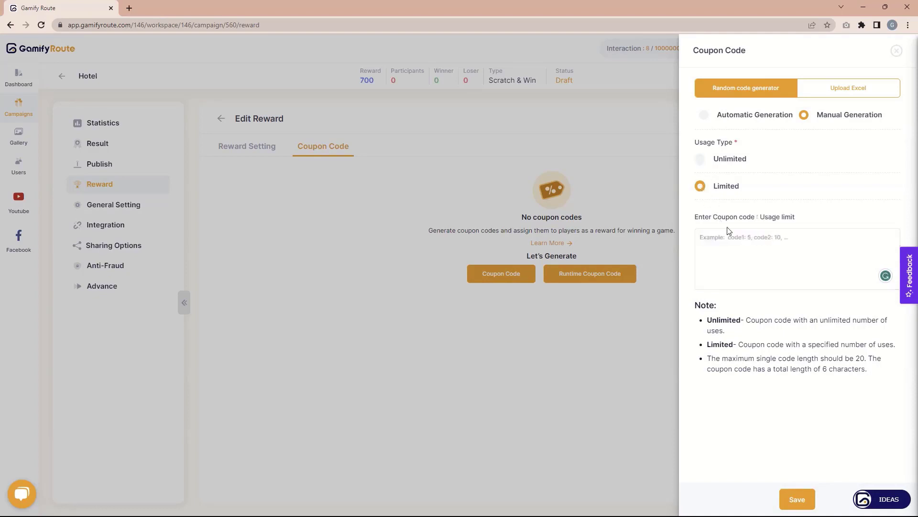
left_click_drag(709, 217, 795, 216)
left_click(724, 240)
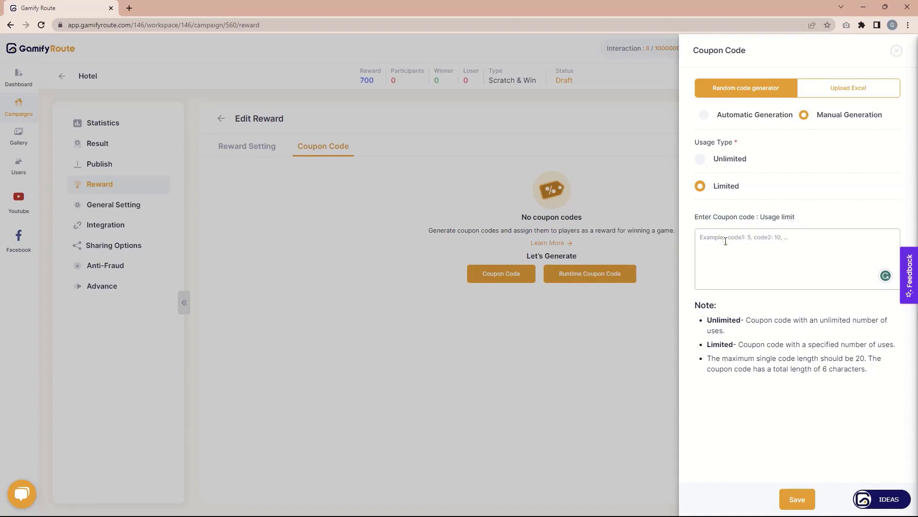
type("10OFF1:")
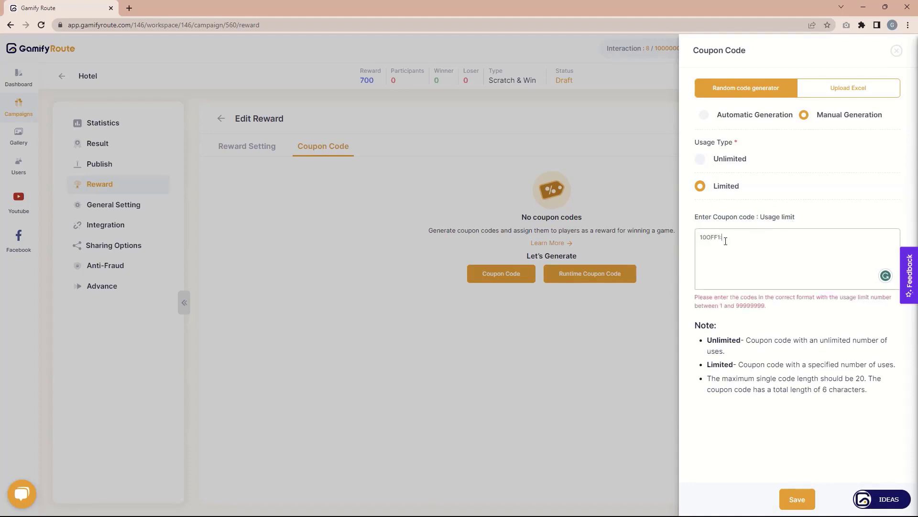
type("5, 10OFF2:10")
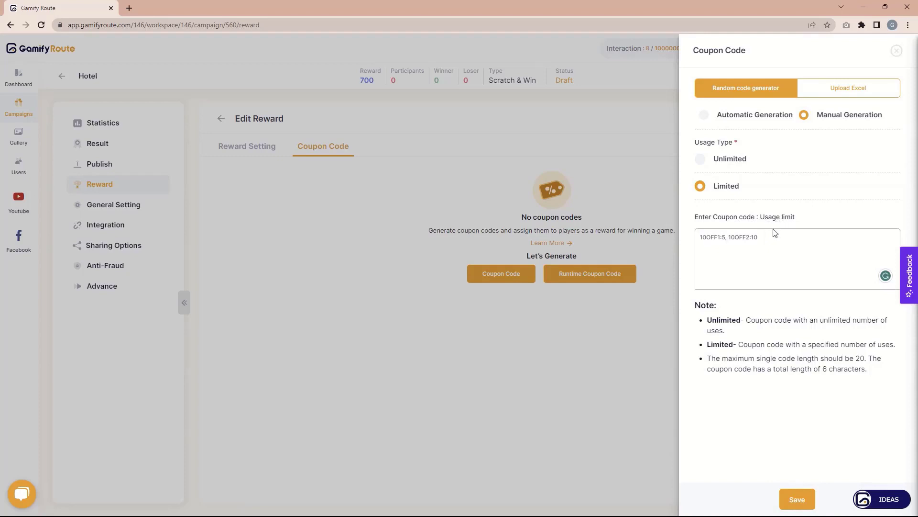
left_click(700, 161)
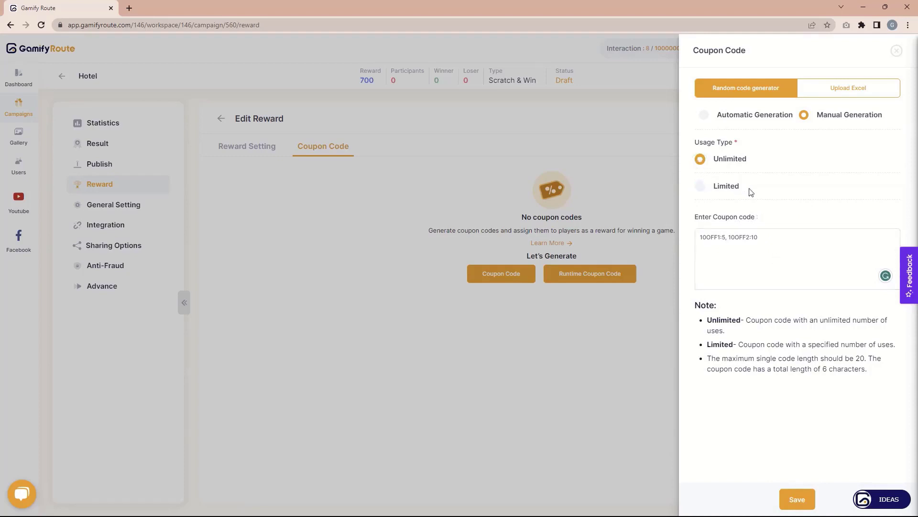
left_click(733, 118)
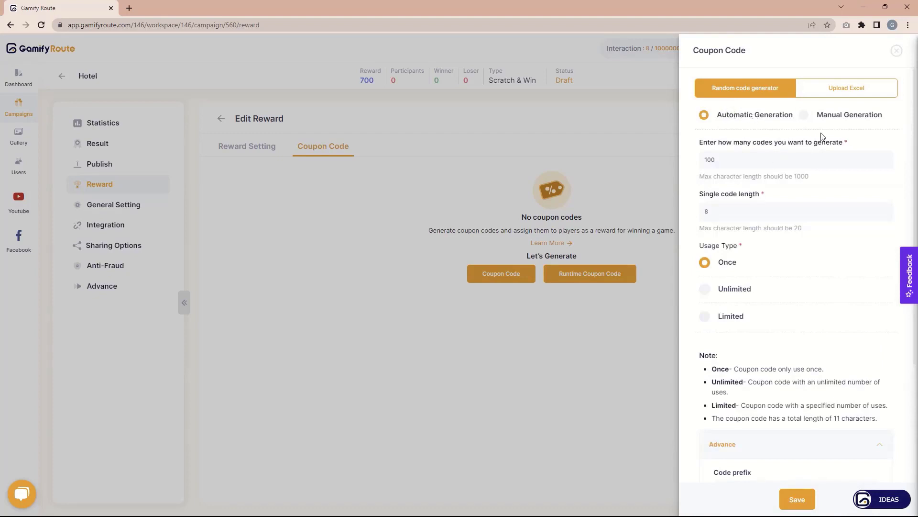
Review the Excel upload requirements for coupon codes and close the coupon code settings without saving
left_click(841, 91)
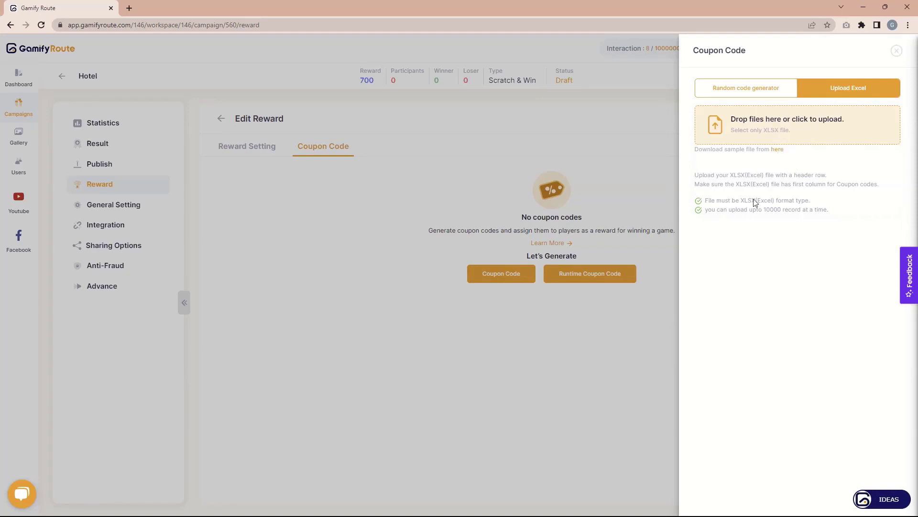
left_click(759, 91)
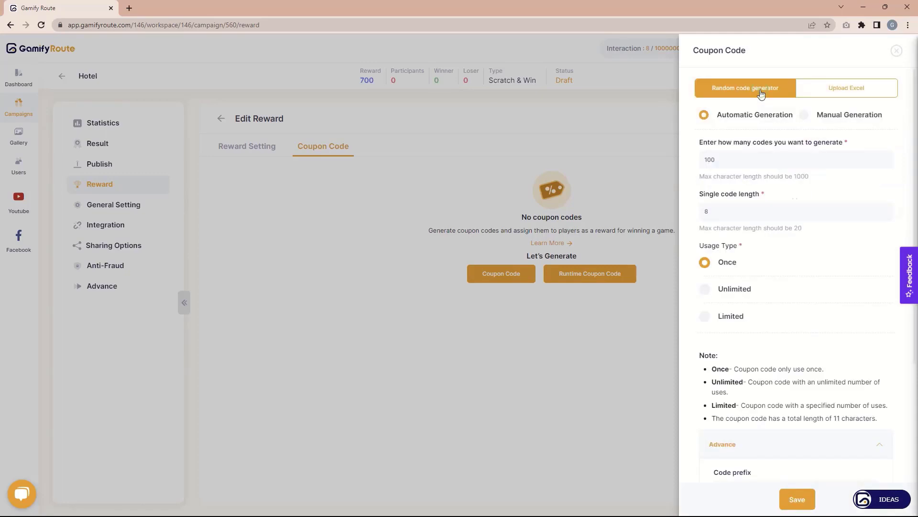
left_click(895, 51)
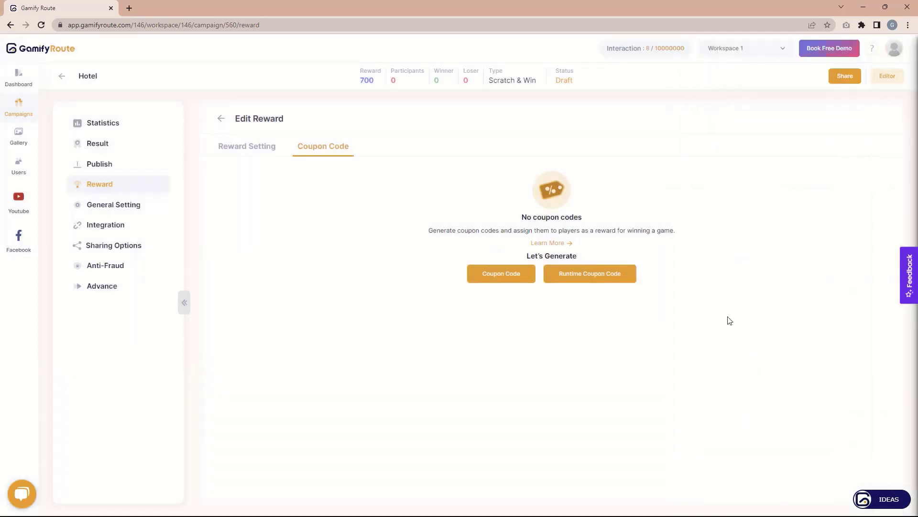
Open the runtime coupon code settings, compare Limited with Unlimited generation, and set the single code length to 8 under Unlimited
left_click(589, 274)
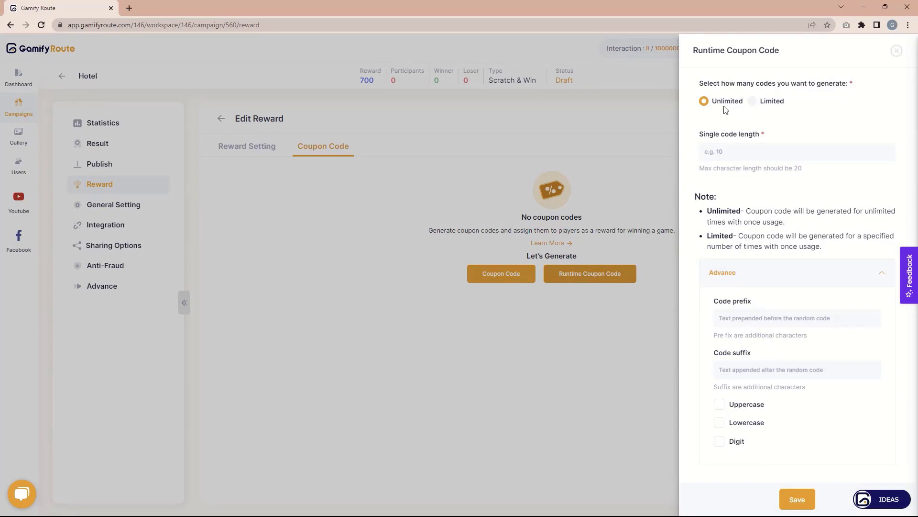
left_click(753, 101)
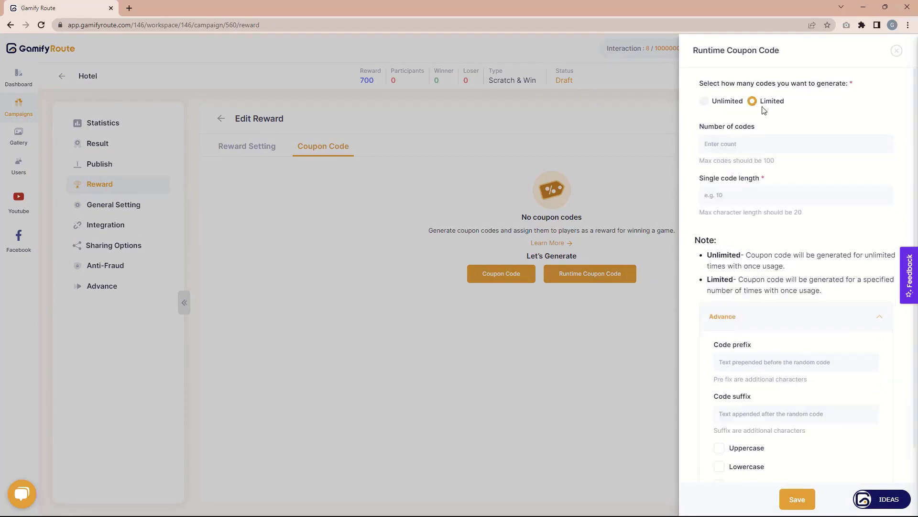
left_click(728, 141)
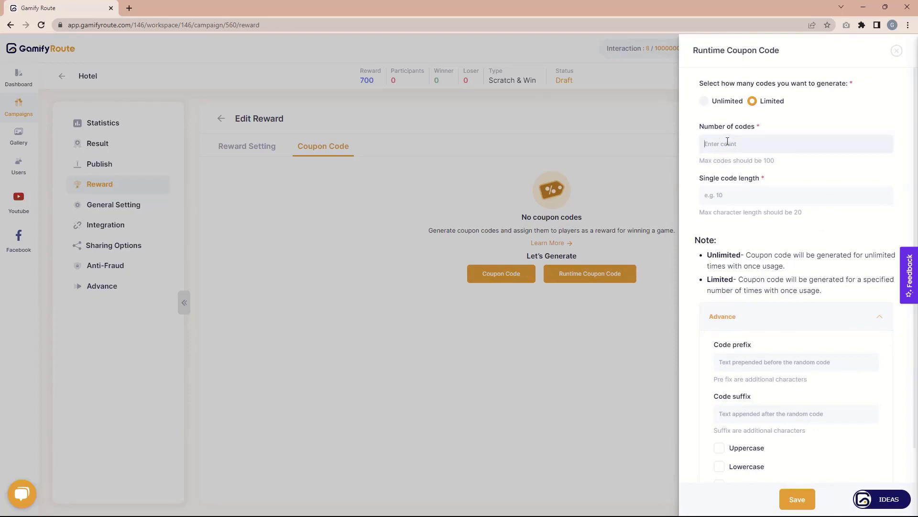
left_click(705, 101)
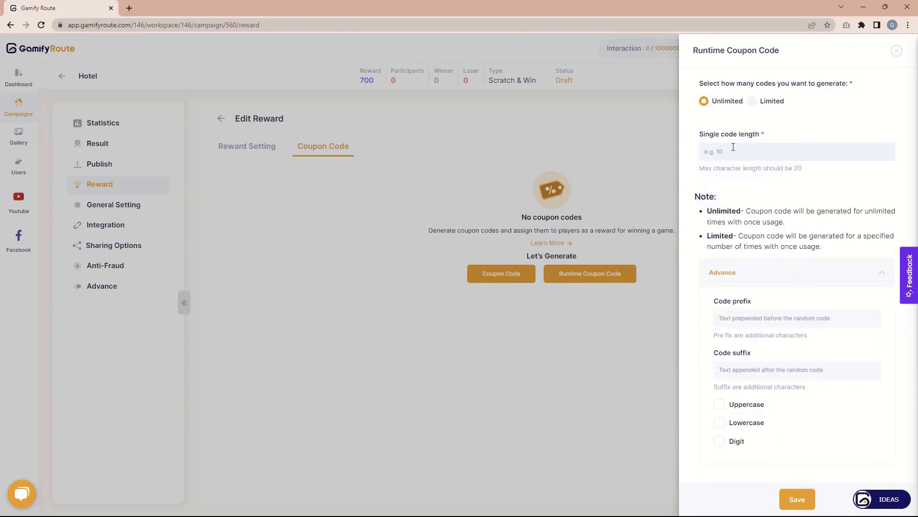
type("8")
left_click(880, 277)
Try Limited runtime generation with 100 and 10 codes, switch back to Unlimited, and close the settings without saving
left_click(755, 102)
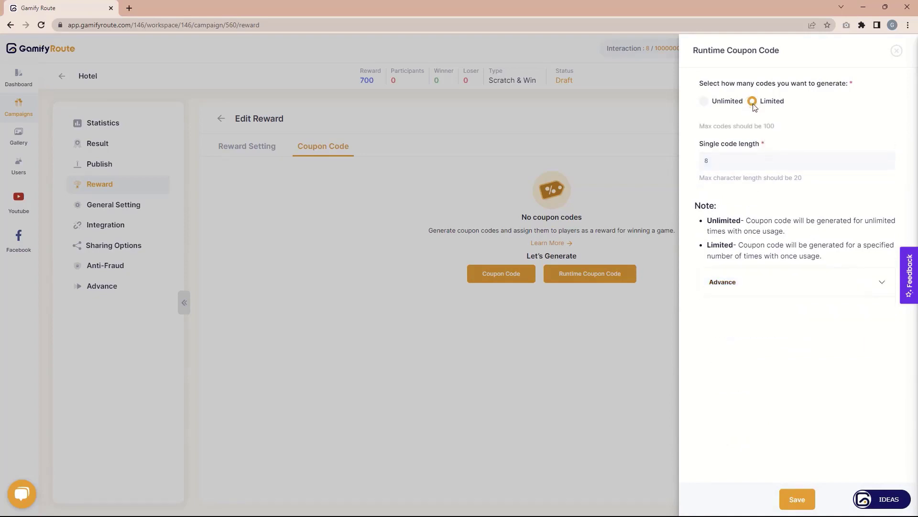
left_click(761, 141)
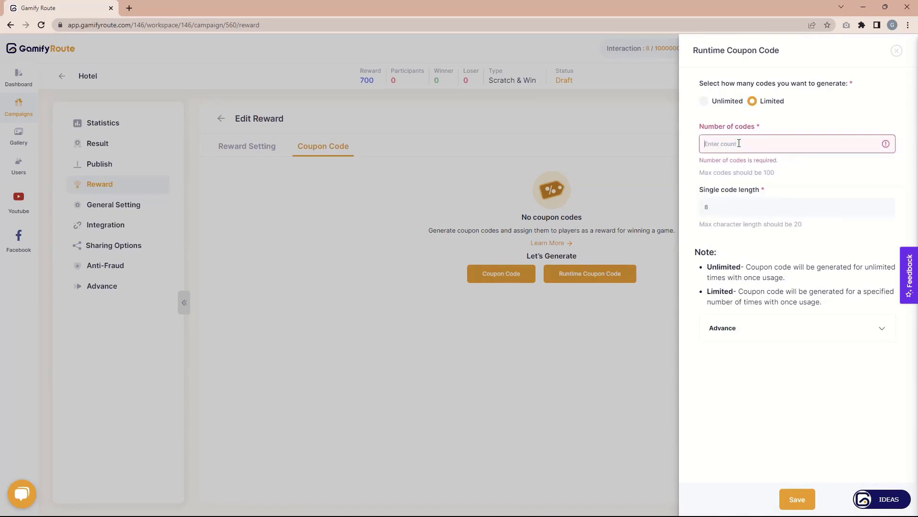
type("100")
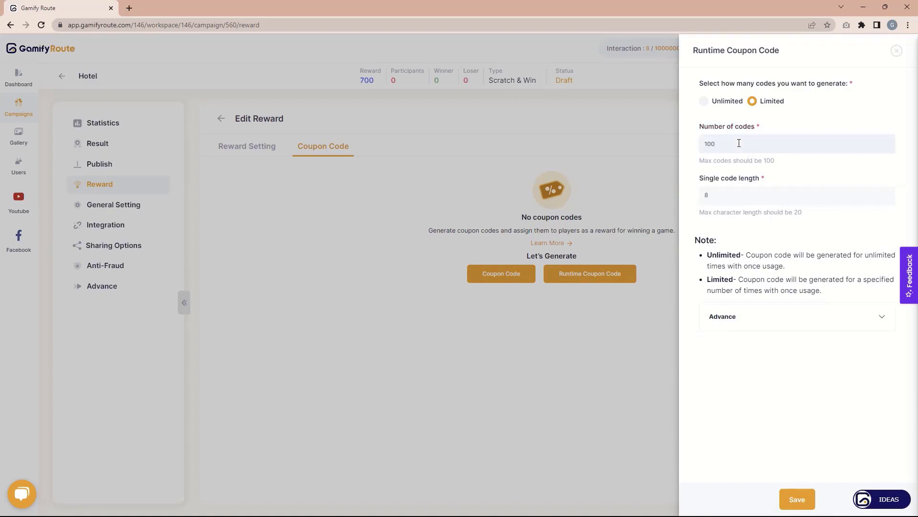
key("ctrl+a")
type("10")
left_click(704, 101)
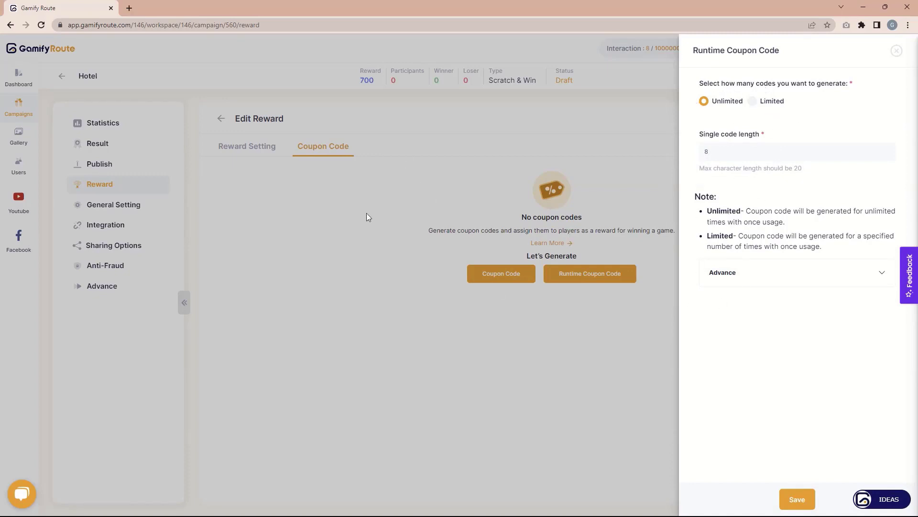
left_click(897, 52)
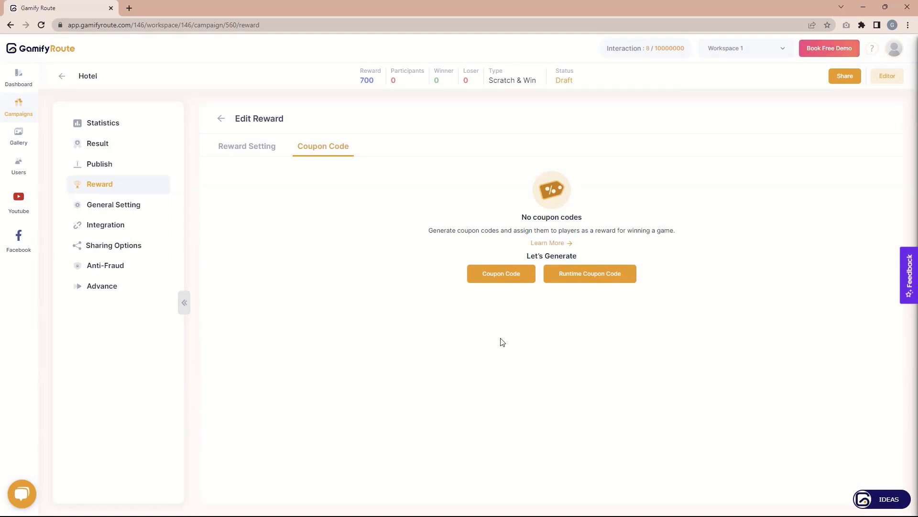
Automatically generate 10 single-use coupon codes with a code length of 7, the prefix GR- and uppercase characters, and save them
left_click(501, 277)
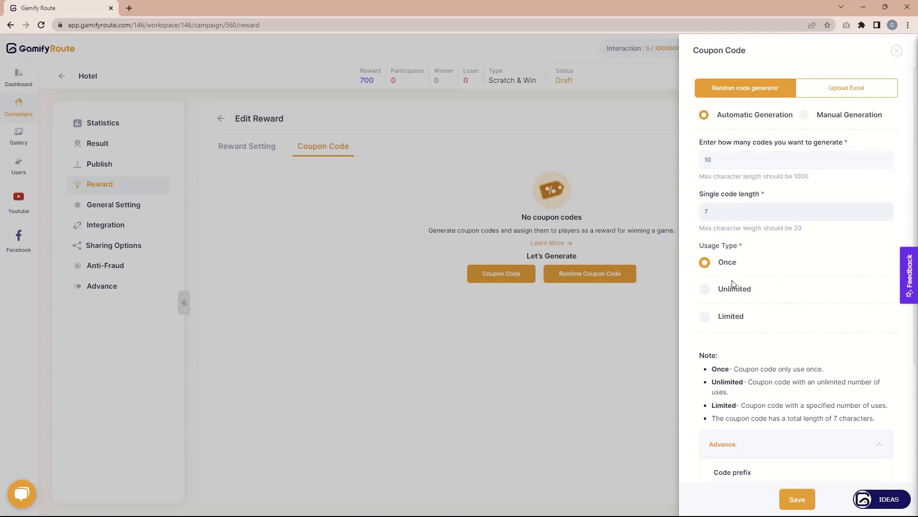
scroll(737, 296, "down", 3)
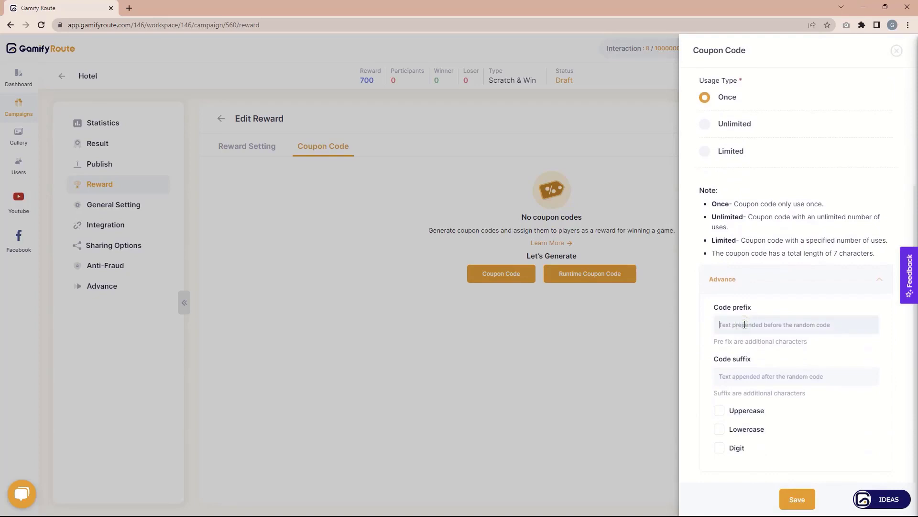
left_click(745, 325)
type("GR-")
left_click(719, 410)
scroll(780, 244, "up", 3)
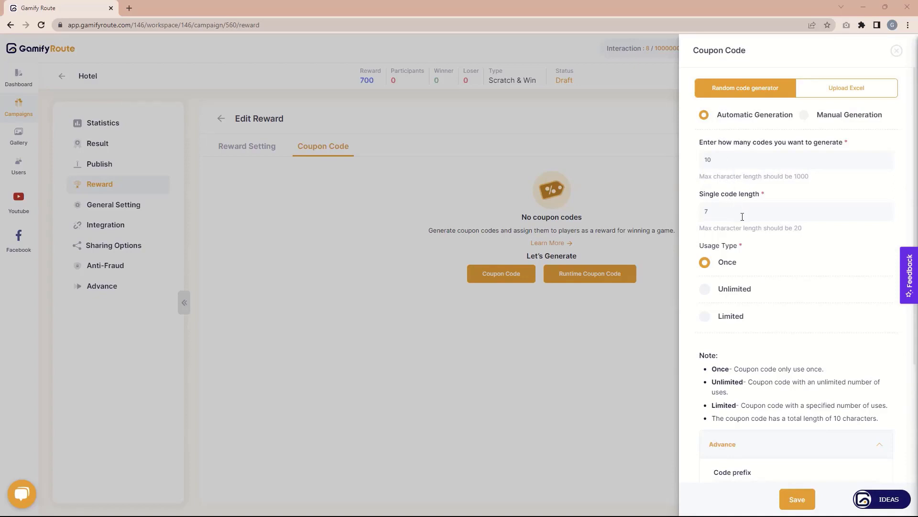
scroll(742, 217, "down", 3)
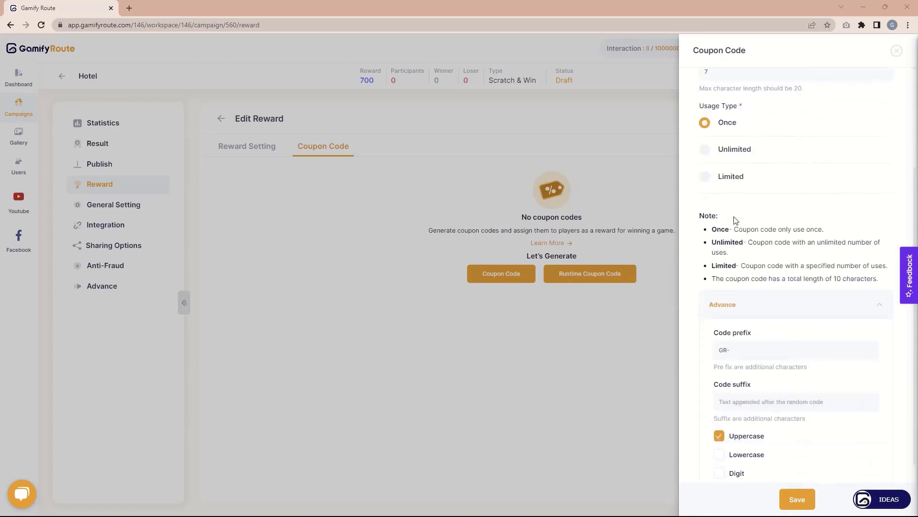
left_click(798, 500)
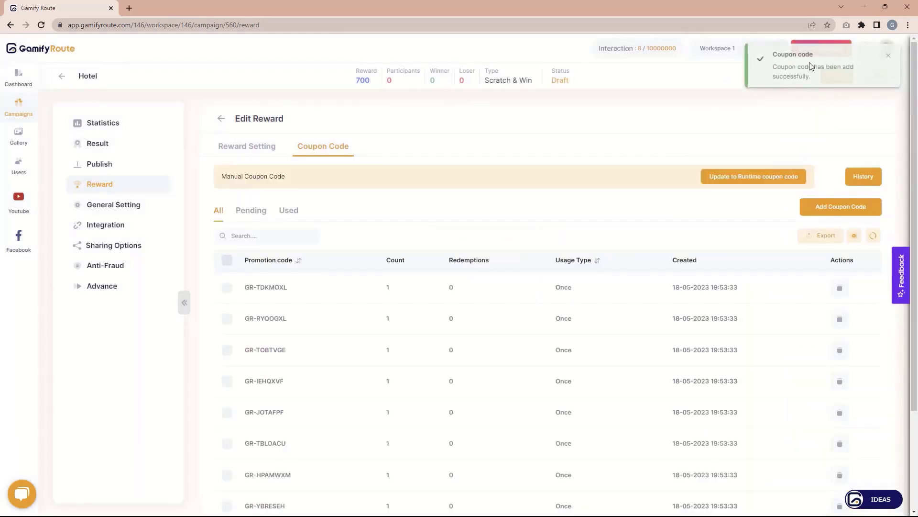
Examine the prefix and the random part of the first generated coupon code in the list
scroll(707, 199, "down", 3)
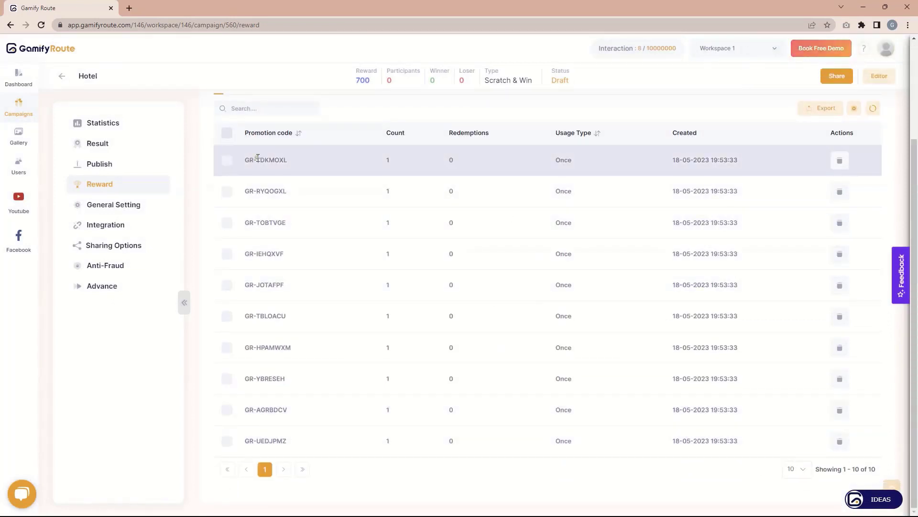
left_click_drag(257, 158, 246, 161)
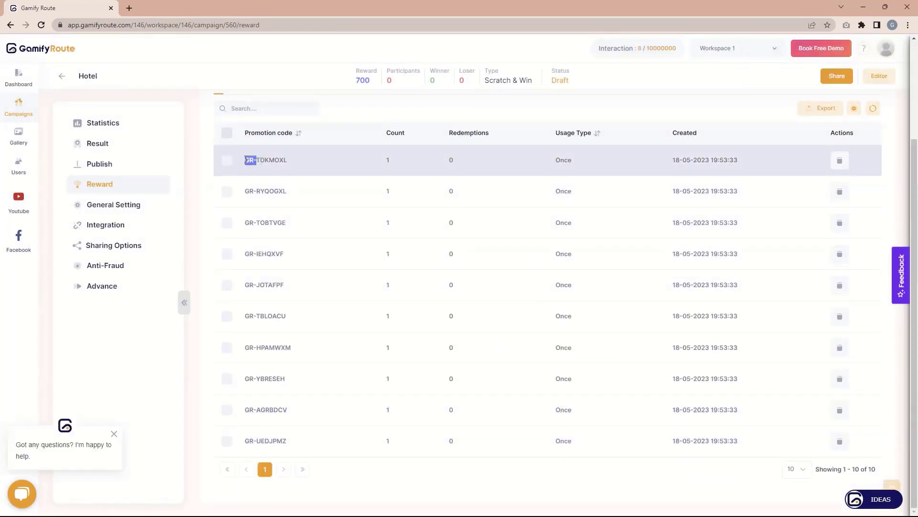
double_click(280, 160)
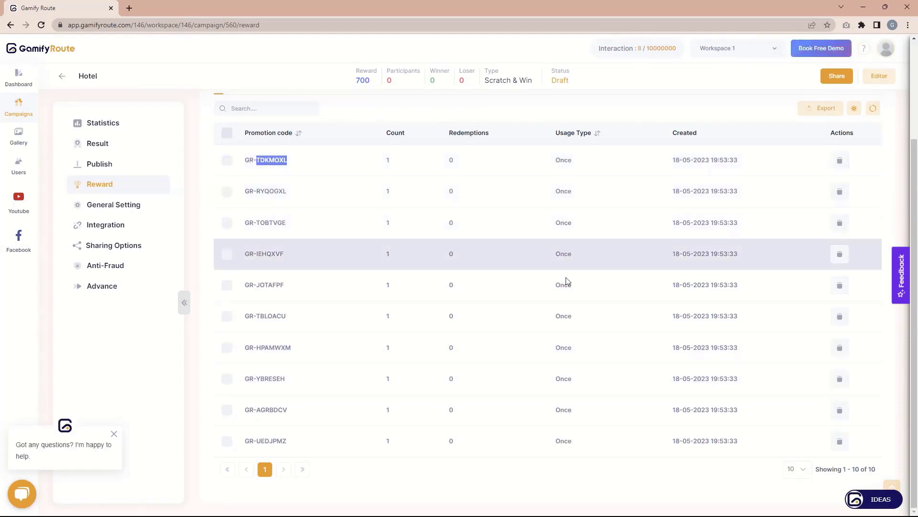
scroll(559, 298, "up", 1)
scroll(559, 297, "up", 3)
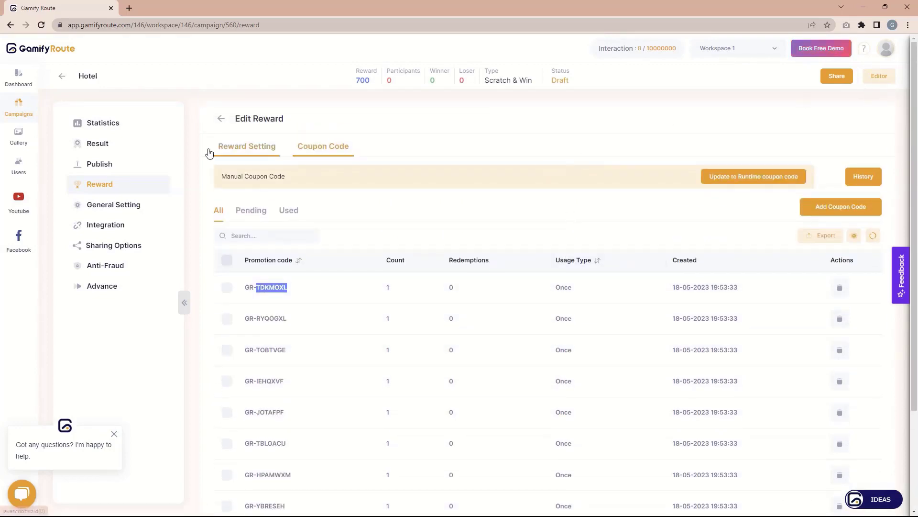
Publish the Hotel campaign by setting its status to Live and saving the change
left_click(98, 165)
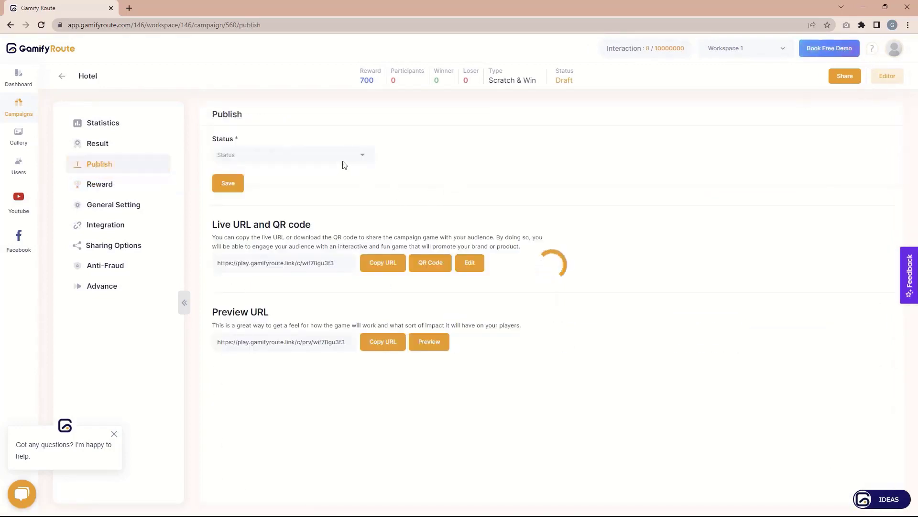
left_click(317, 157)
left_click(310, 177)
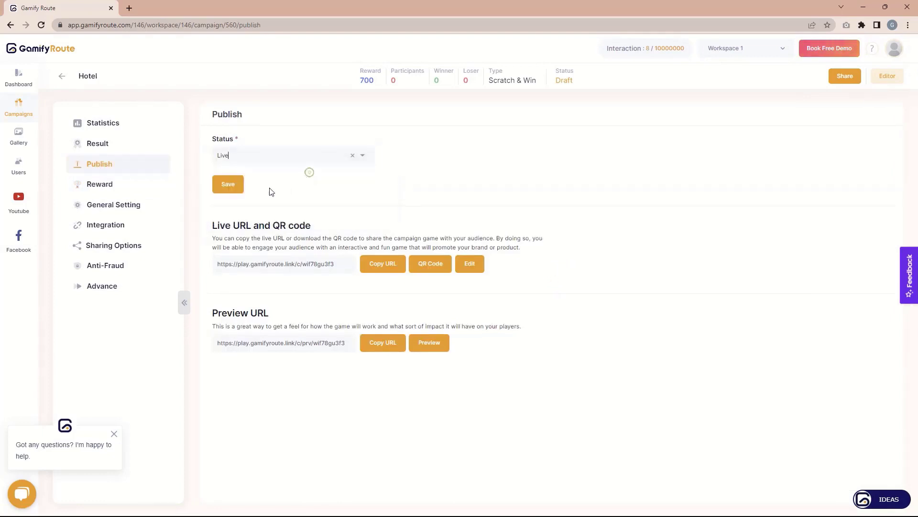
left_click(236, 186)
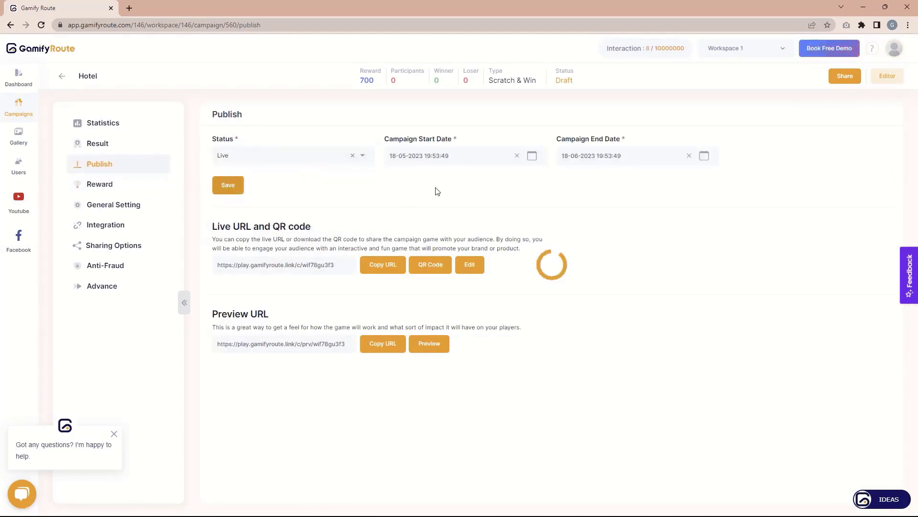
Copy the Hotel campaign's live URL and open it in a new browser tab
left_click(387, 266)
left_click(130, 8)
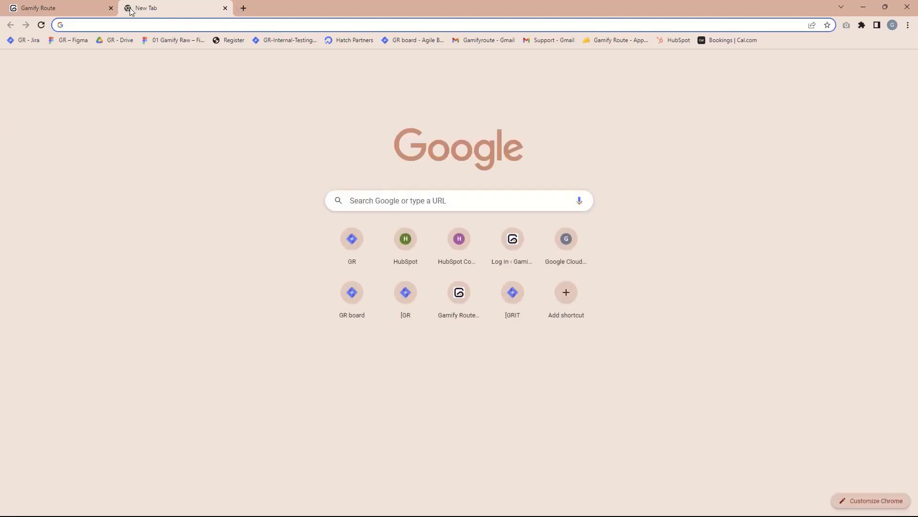
key("ctrl+v")
key("Return")
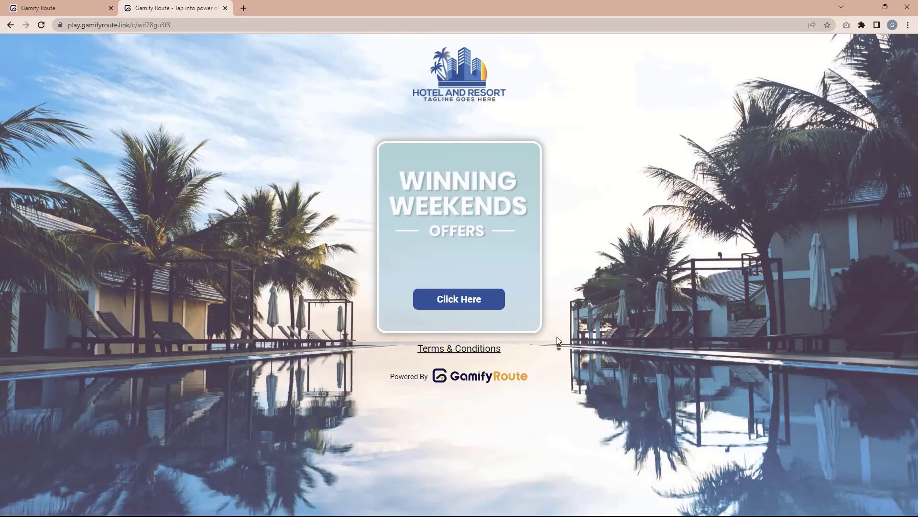
Play the live scratch game once, scratch the card and go to its result
left_click(464, 299)
mouse_move(479, 235)
left_mouse_down()
mouse_move(450, 208)
mouse_move(497, 225)
left_mouse_up()
left_click(455, 325)
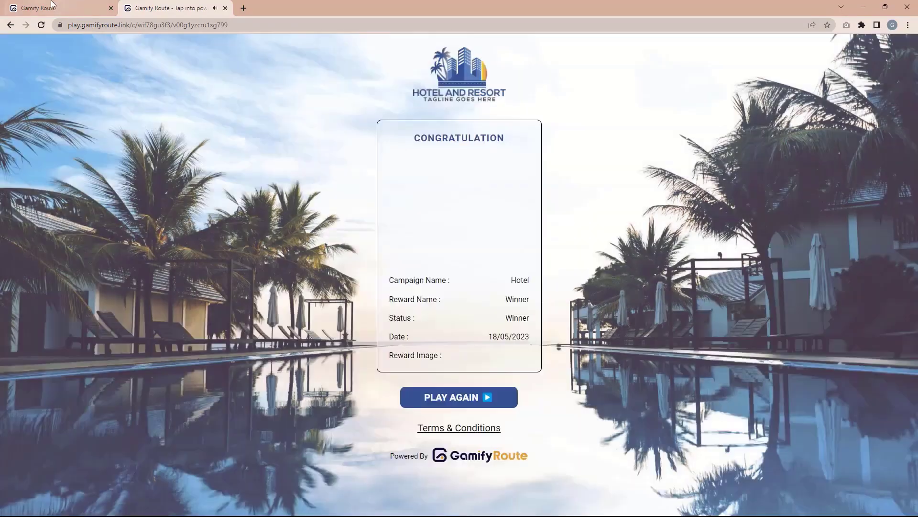
Set the 10% Off reward's count to 1000 in the Hotel campaign and save the change
left_click(50, 7)
left_click(125, 186)
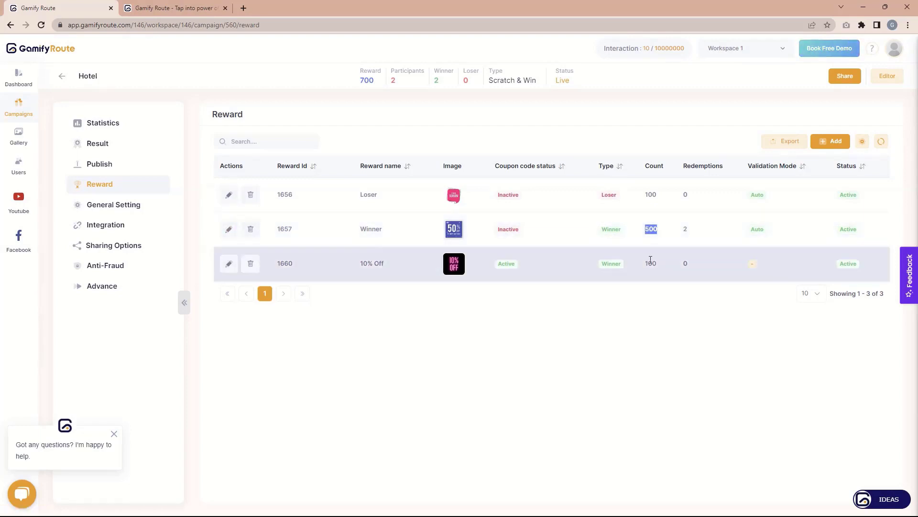
left_click_drag(658, 264, 648, 263)
left_click(229, 263)
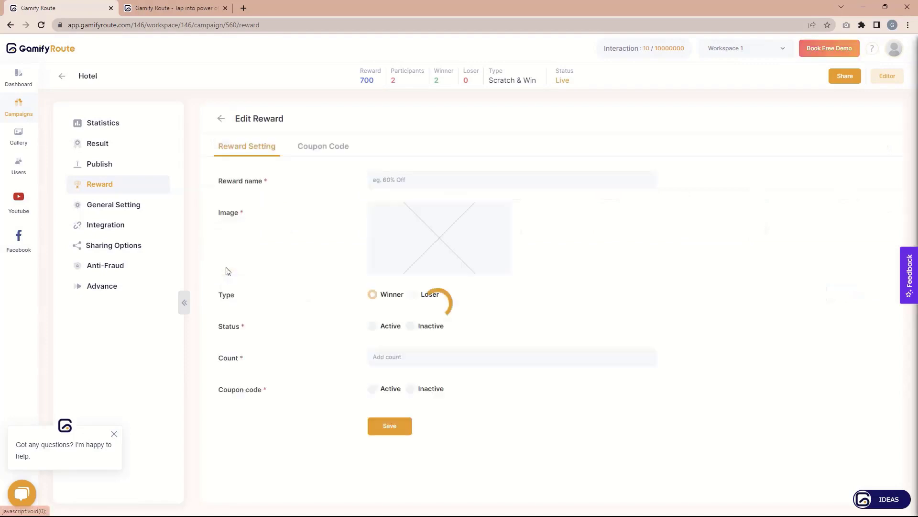
left_click(419, 355)
type("000")
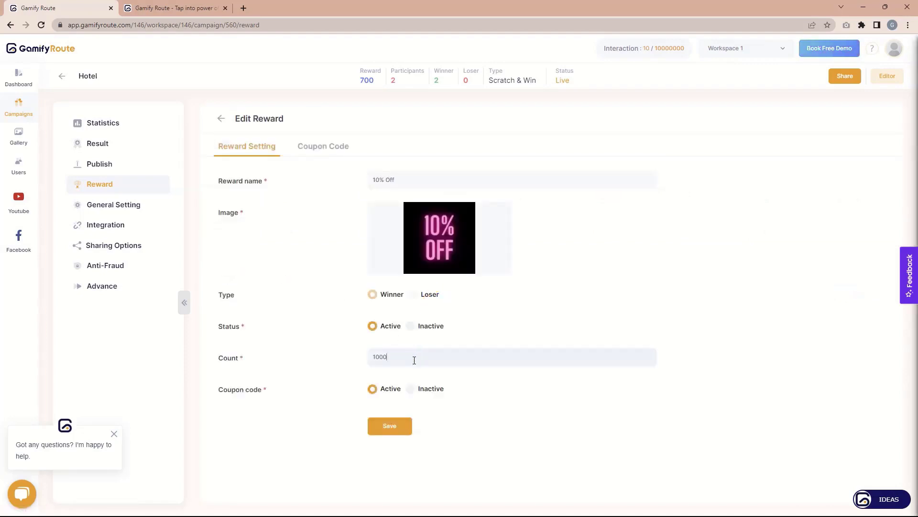
left_click(385, 426)
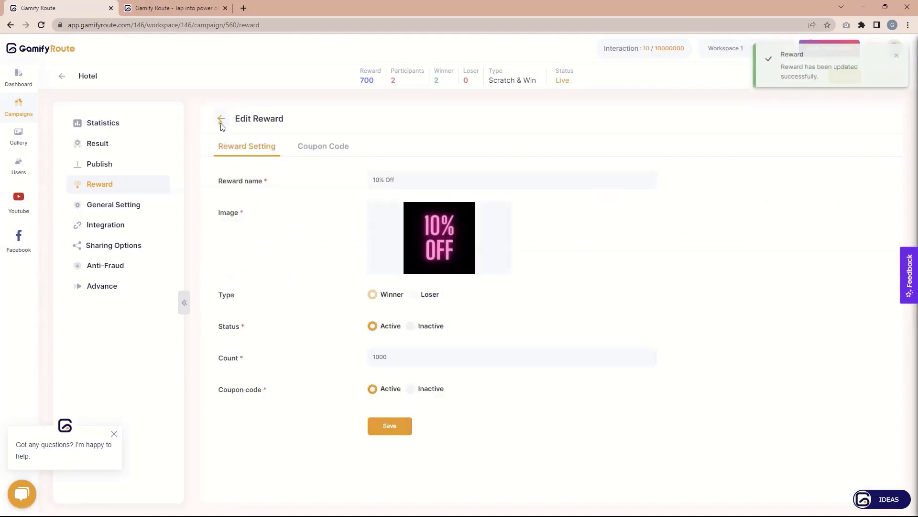
Play the live scratch game again, go to the result and copy the promotion code
key("ctrl+Tab")
left_click(435, 449)
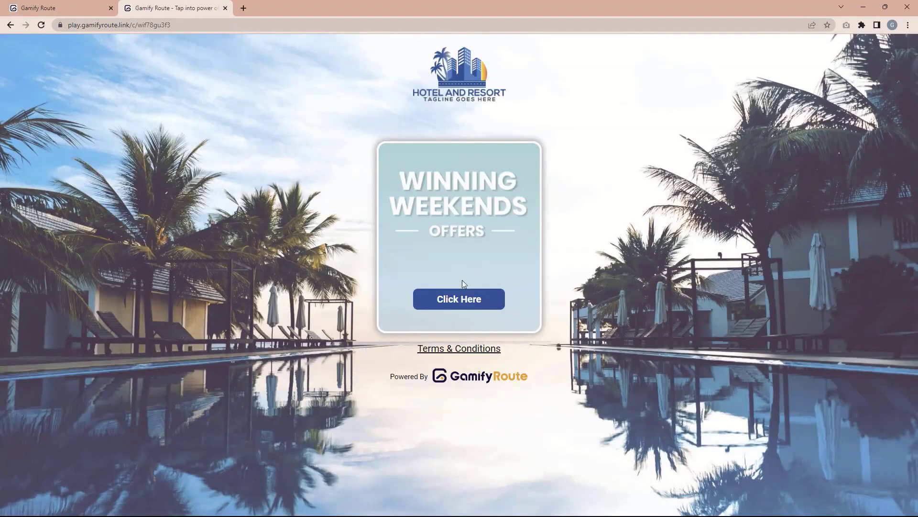
left_click(460, 297)
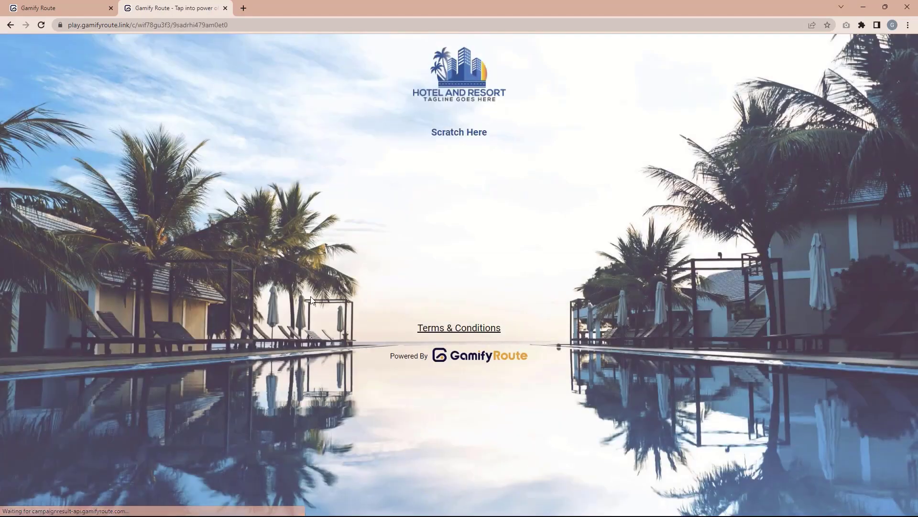
left_click(438, 232)
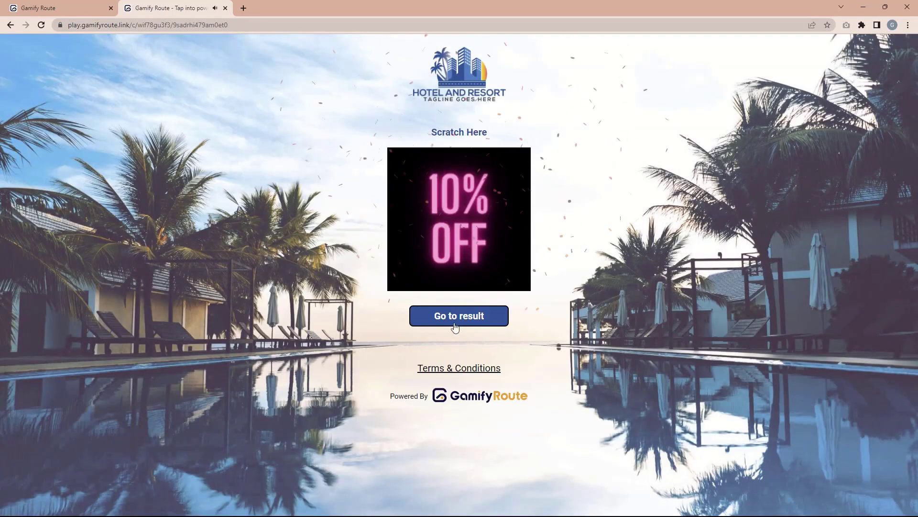
left_click(462, 323)
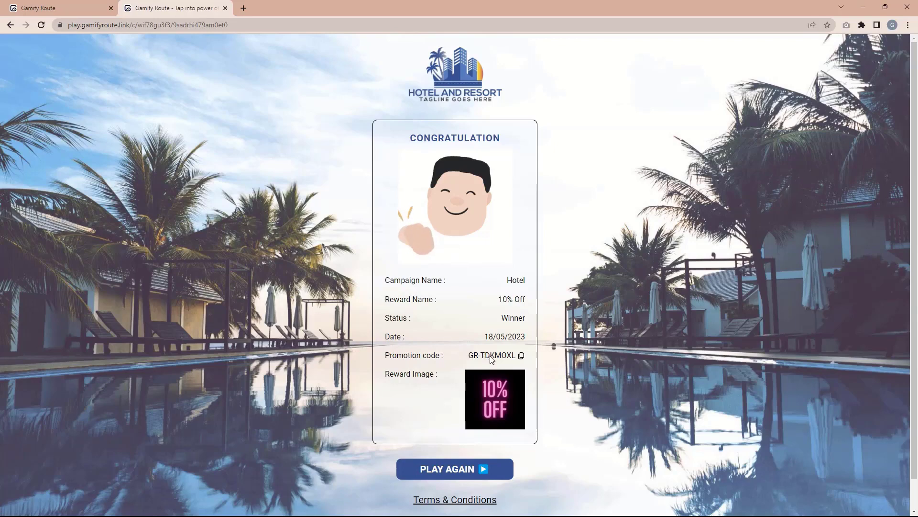
left_click(519, 356)
Check the redemptions of the awarded promotion code in the 10% Off reward's coupon code list
left_click(76, 5)
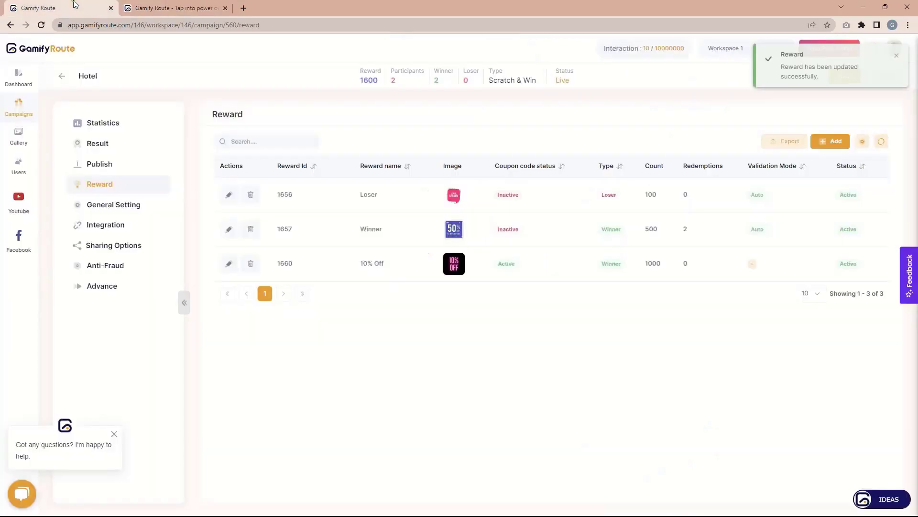
left_click(230, 264)
left_click(315, 146)
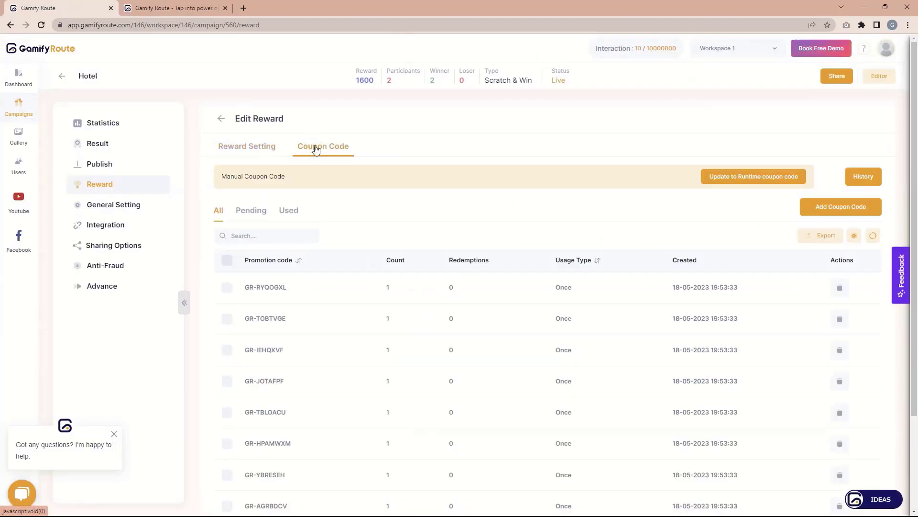
scroll(426, 277, "down", 3)
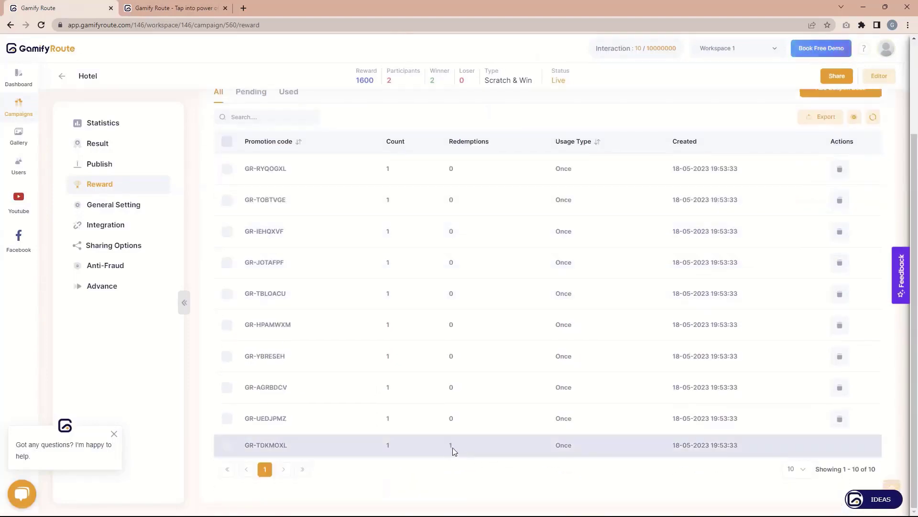
double_click(452, 445)
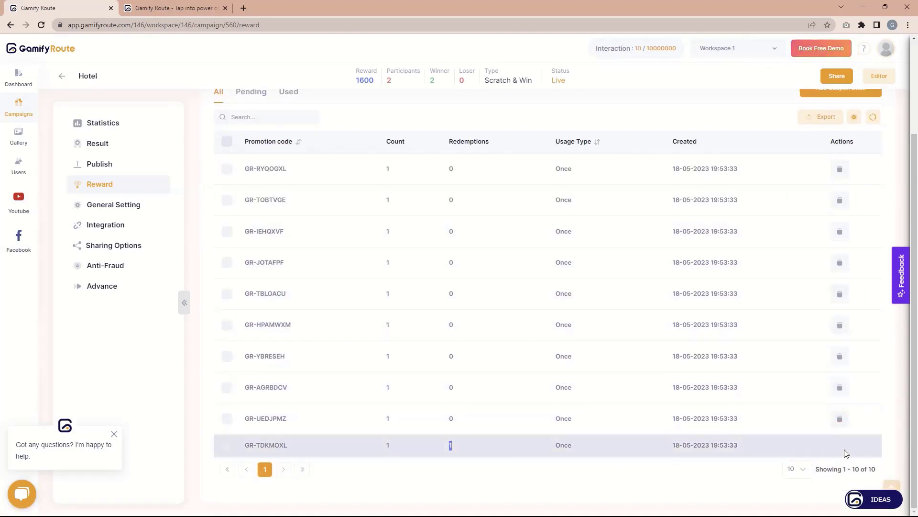
scroll(591, 349, "up", 3)
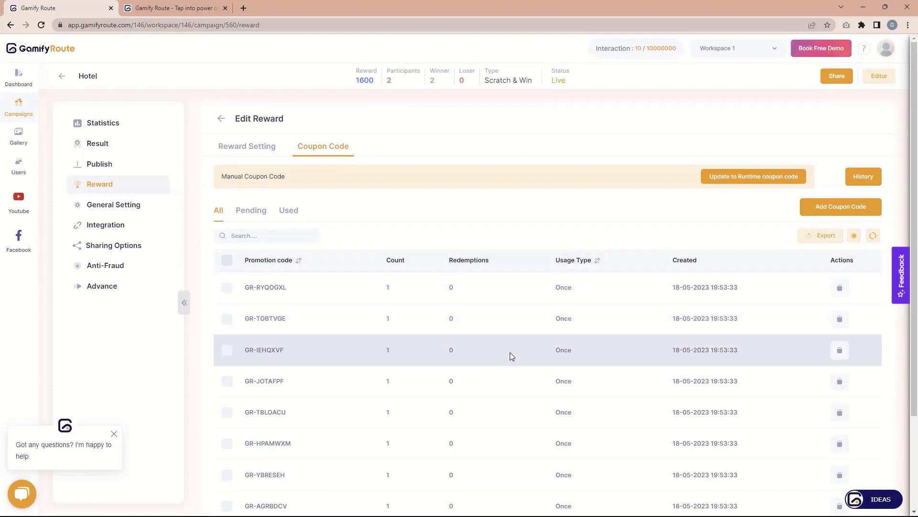
View the coupon code history of the 10% Off reward and close it
left_click(869, 181)
left_click(624, 149)
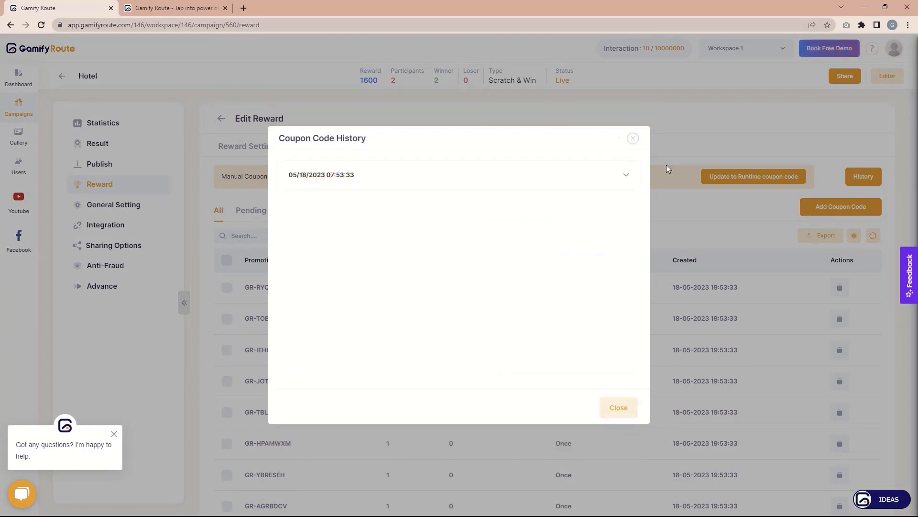
left_click(640, 142)
Manually add the limited coupon code GR-MANUAL with a usage limit of 5 to the 10% Off reward and save it
scroll(382, 373, "down", 2)
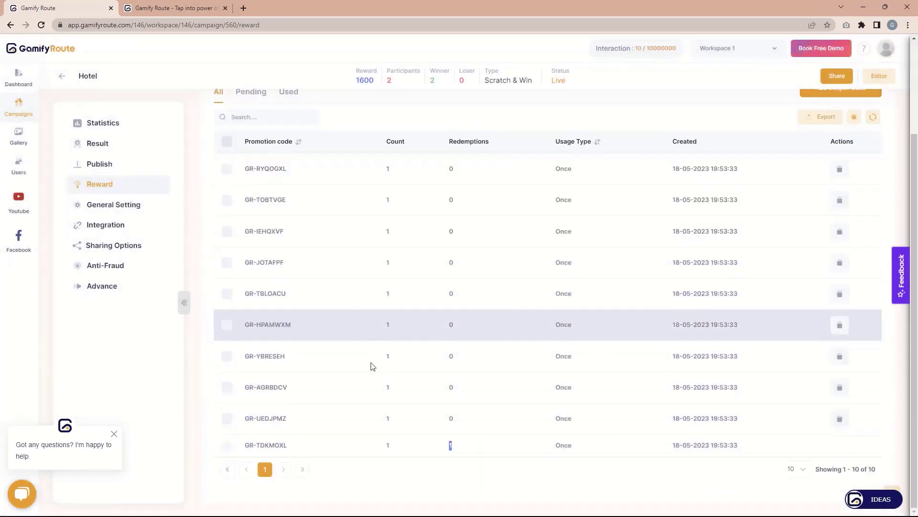
scroll(676, 283, "up", 3)
left_click(835, 208)
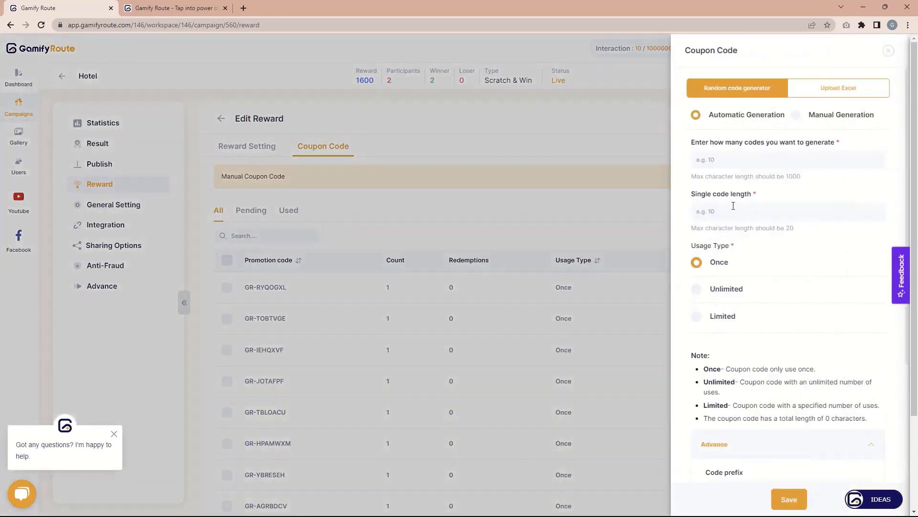
left_click(797, 115)
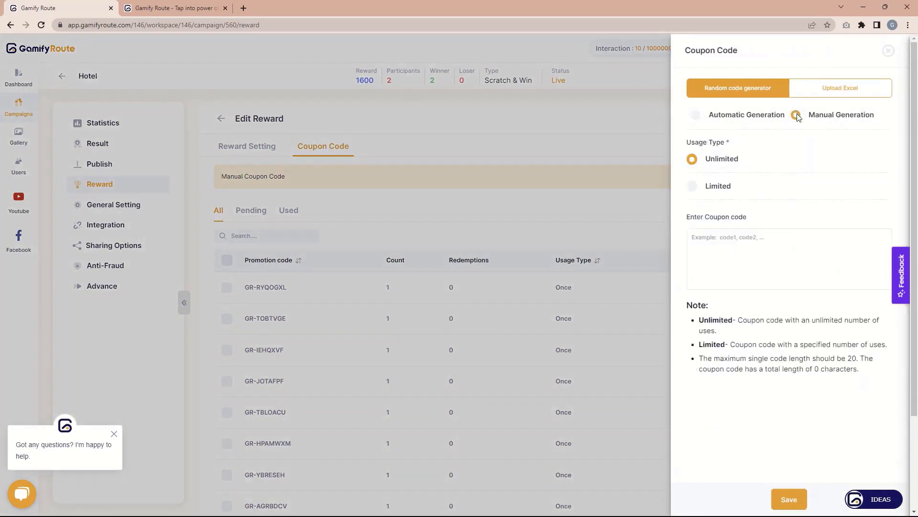
left_click(694, 188)
left_click(711, 238)
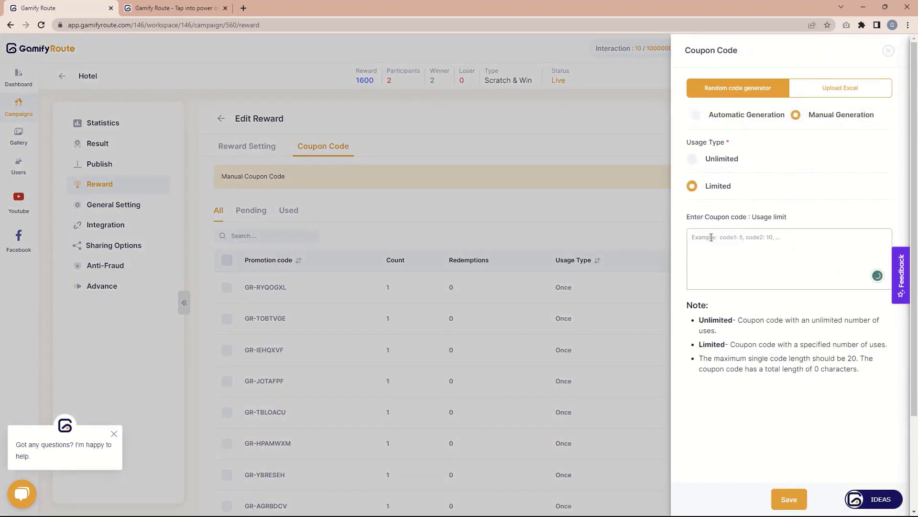
type("GR-MANUAL:")
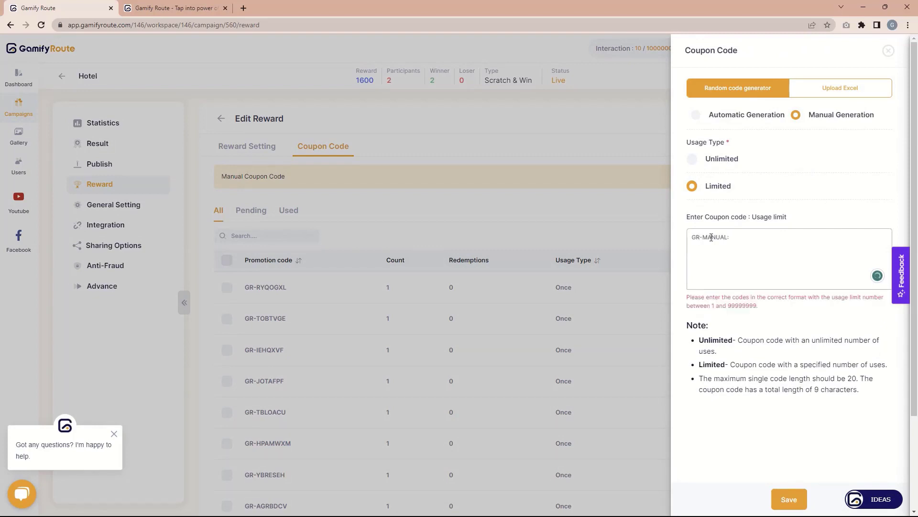
type("5")
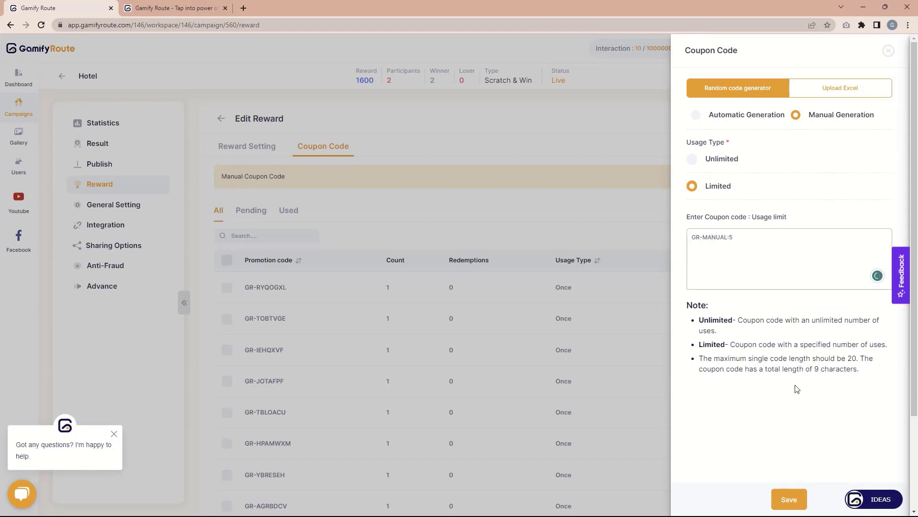
left_click(789, 499)
Examine the name, count and usage type of the GR-MANUAL code on the second page of the coupon list
scroll(524, 287, "down", 3)
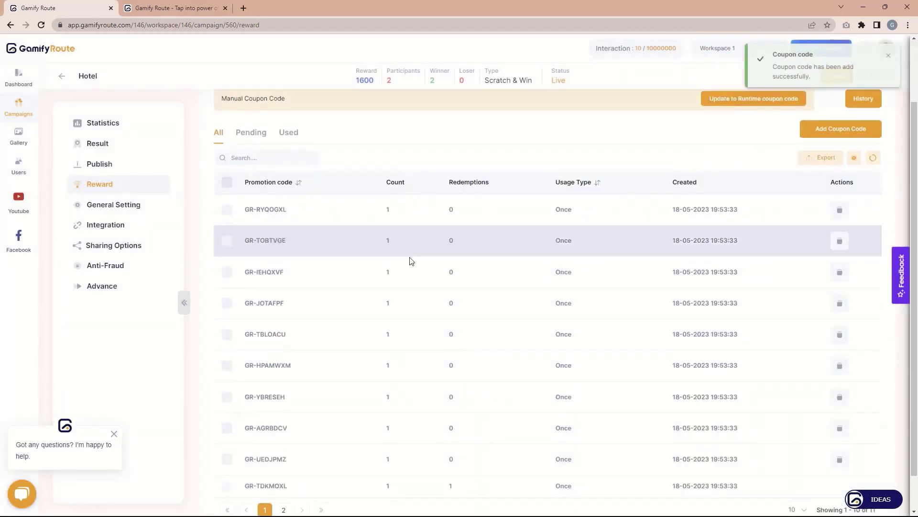
left_click(283, 469)
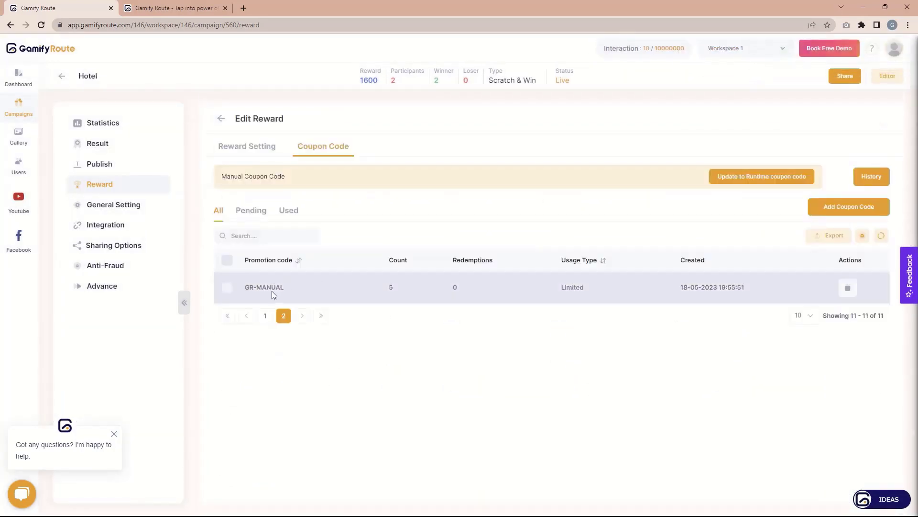
left_click_drag(245, 287, 285, 288)
left_click_drag(384, 287, 397, 292)
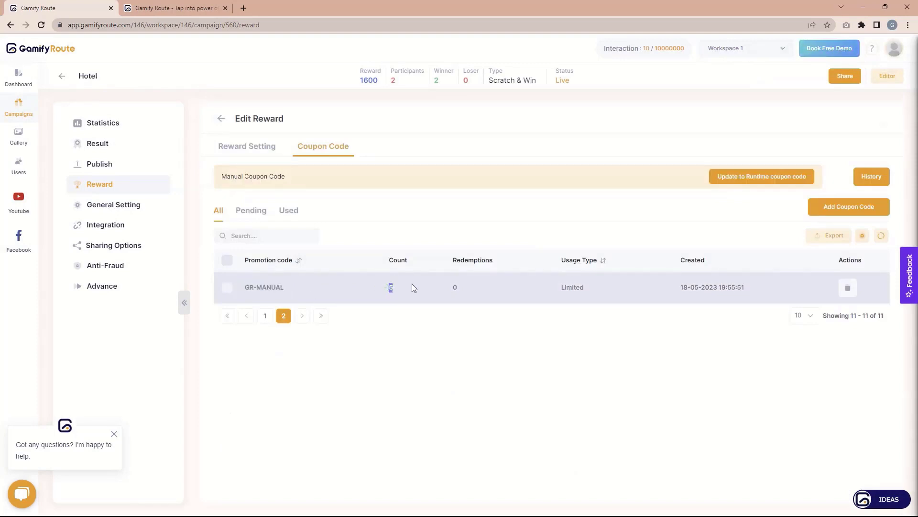
left_click_drag(565, 289, 593, 288)
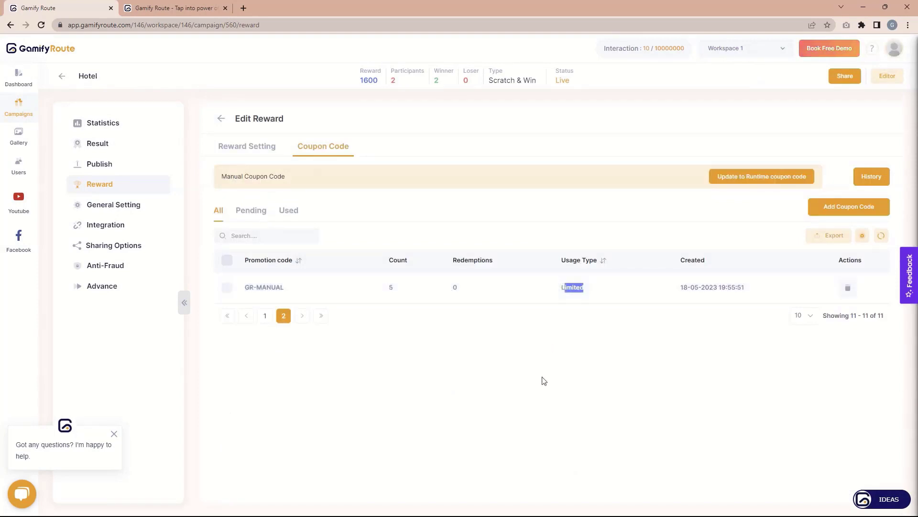
Review the automatic and manual entries in the coupon code history, close it and return to the list's first page
left_click(882, 173)
scroll(622, 95, "down", 3)
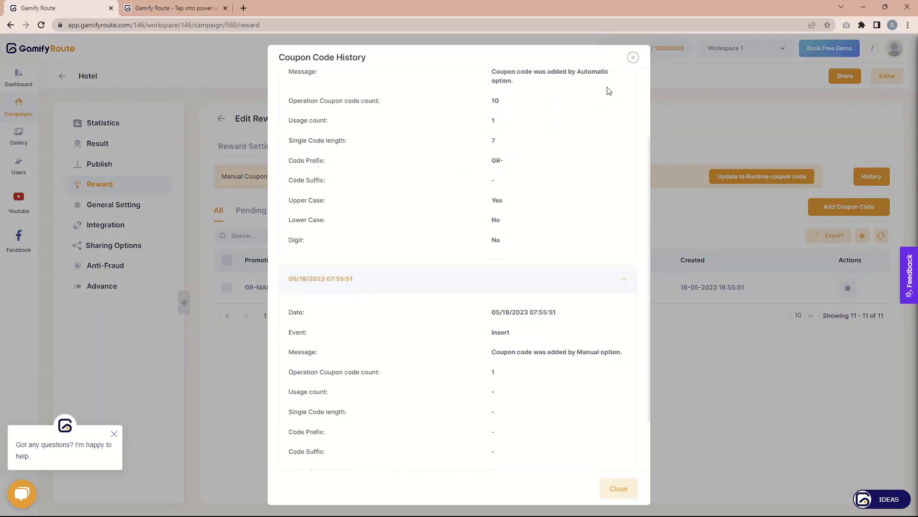
scroll(625, 111, "up", 3)
left_click(623, 98)
left_click(624, 178)
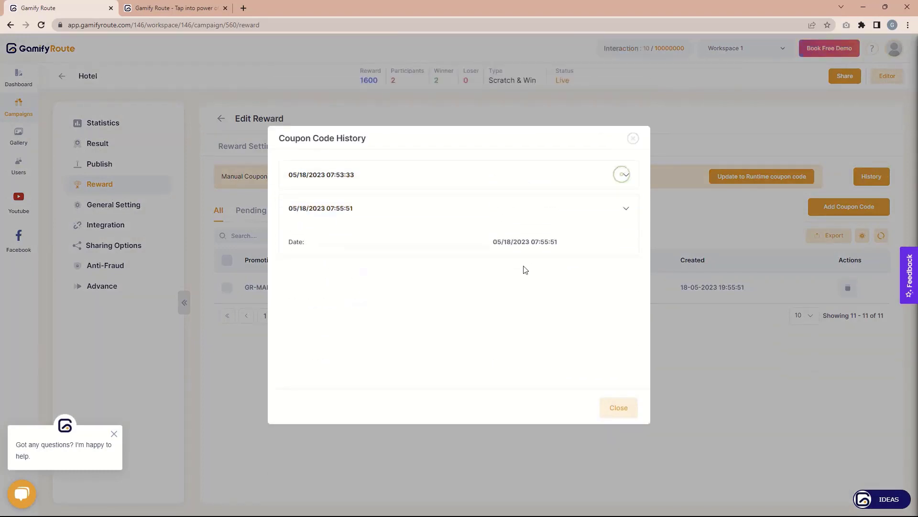
left_click(634, 141)
left_click(265, 316)
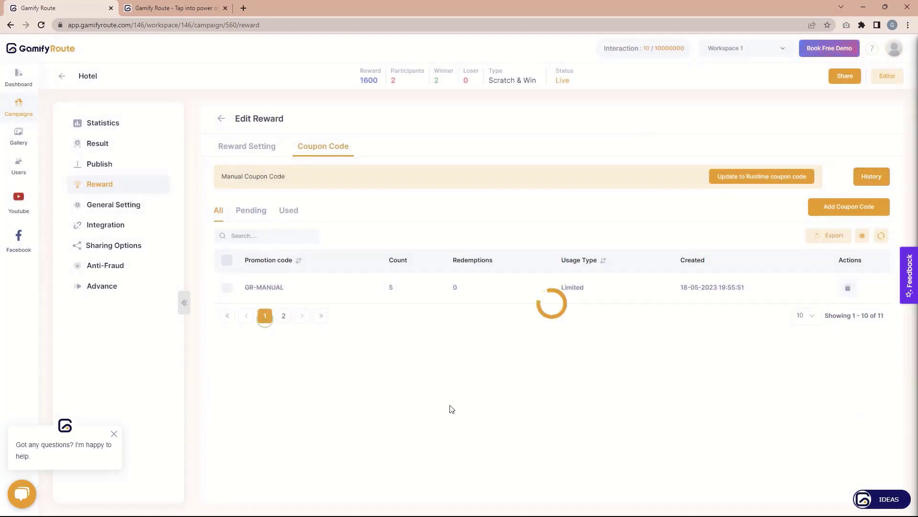
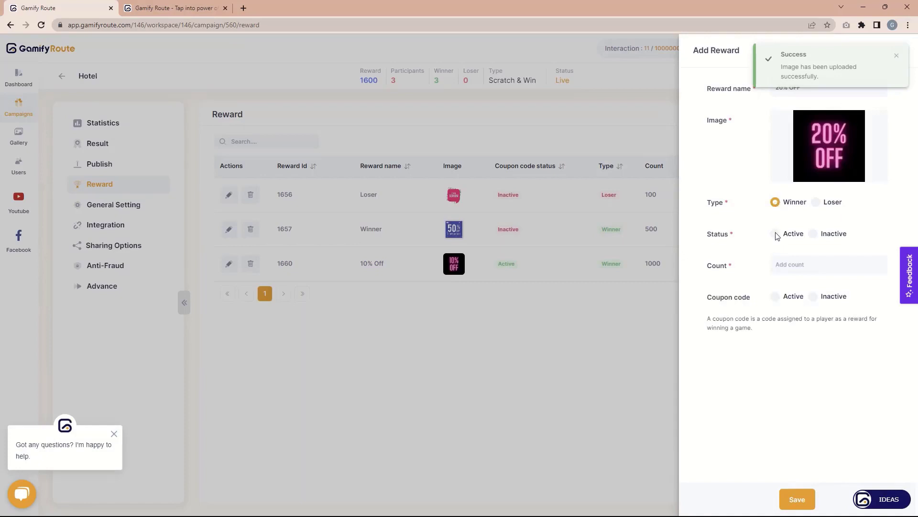
Complete the 20% OFF winner reward with active status, count 2000 and active coupon codes, and save it
left_click(789, 264)
type("2000")
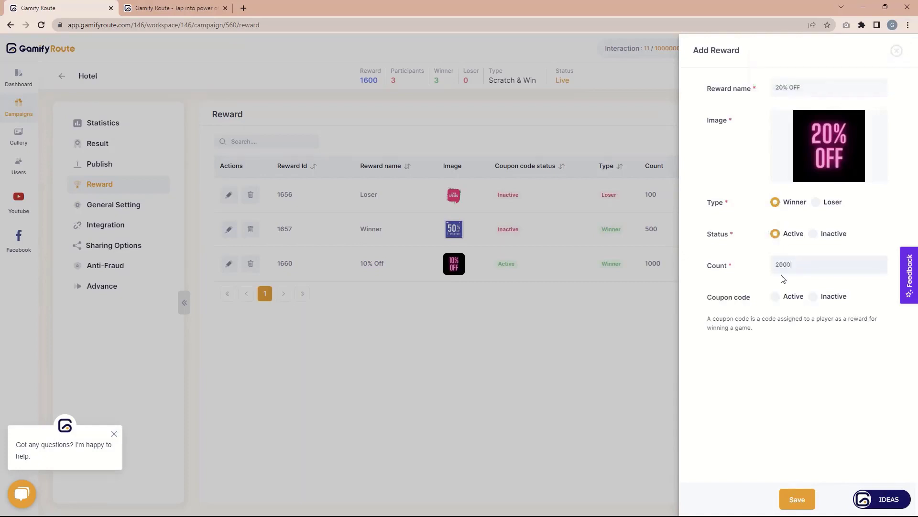
left_click(777, 298)
left_click(802, 499)
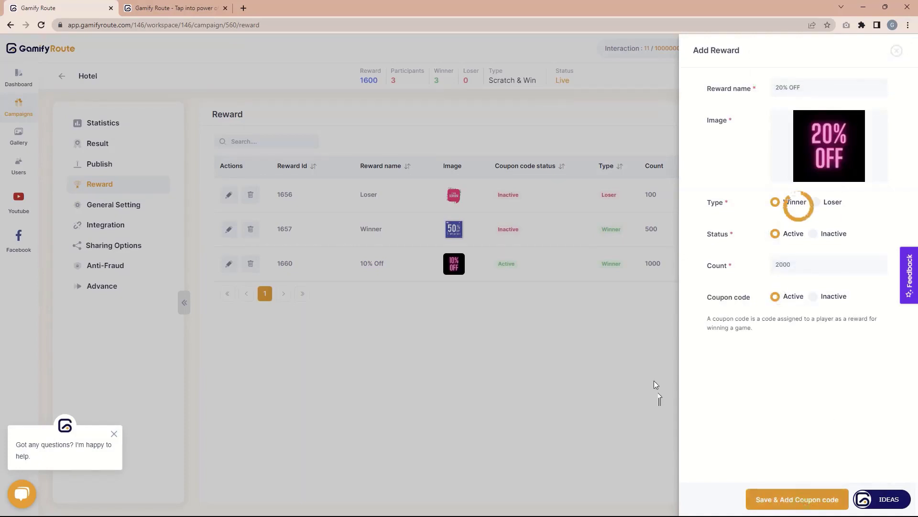
Set up limited runtime coupon codes with a single code length of 5 for the 20% OFF reward and save them
left_click(593, 274)
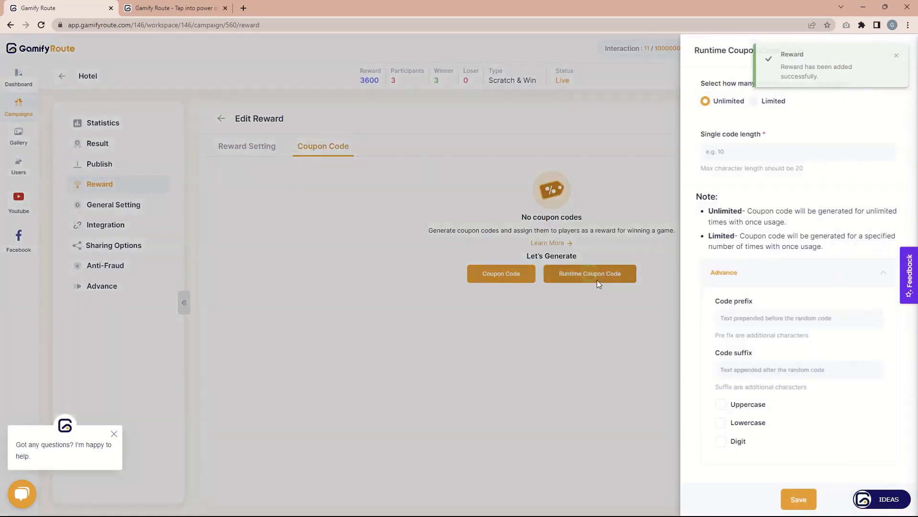
left_click(774, 154)
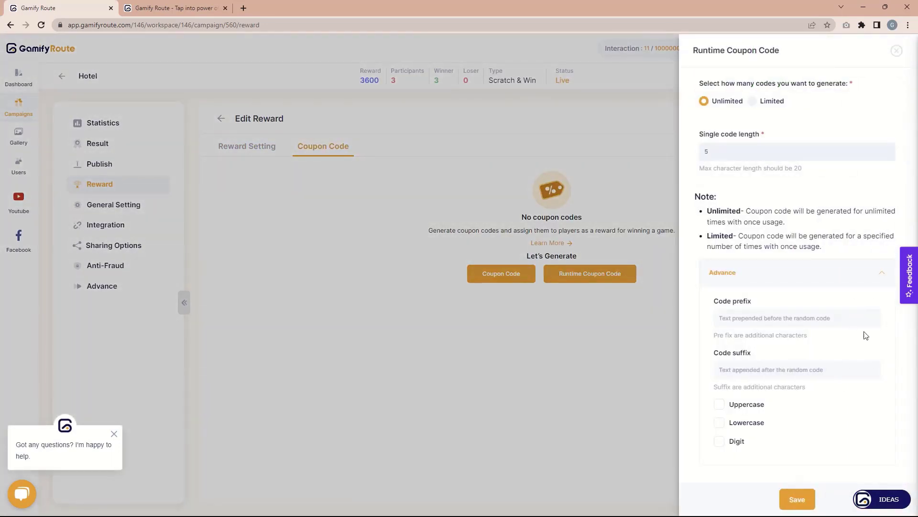
left_click(882, 272)
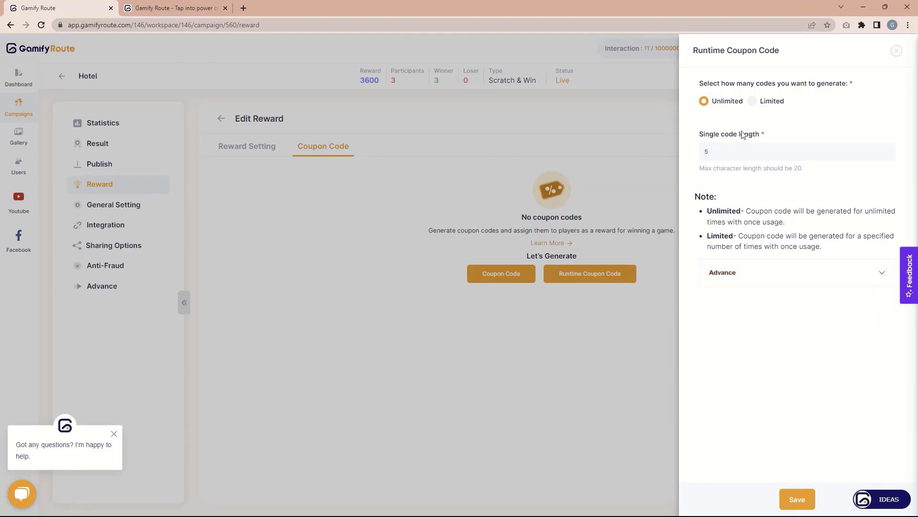
left_click(758, 102)
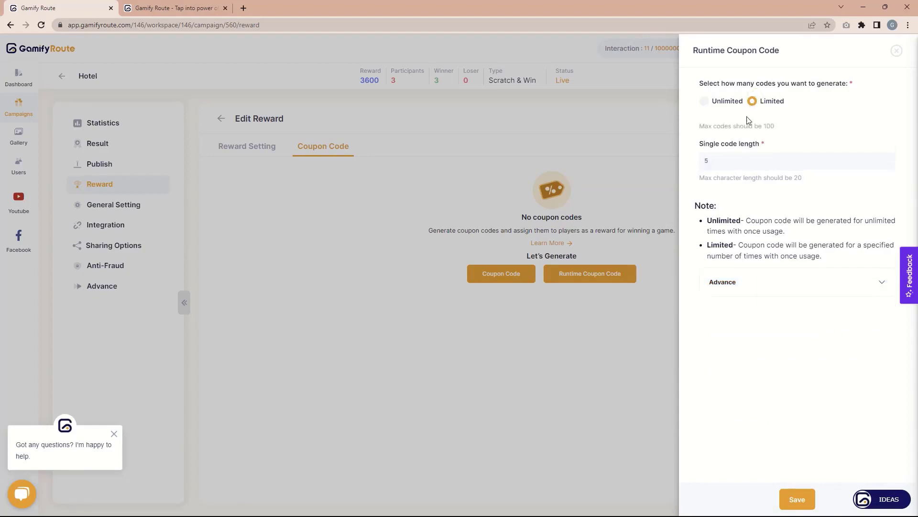
left_click(727, 145)
type("5")
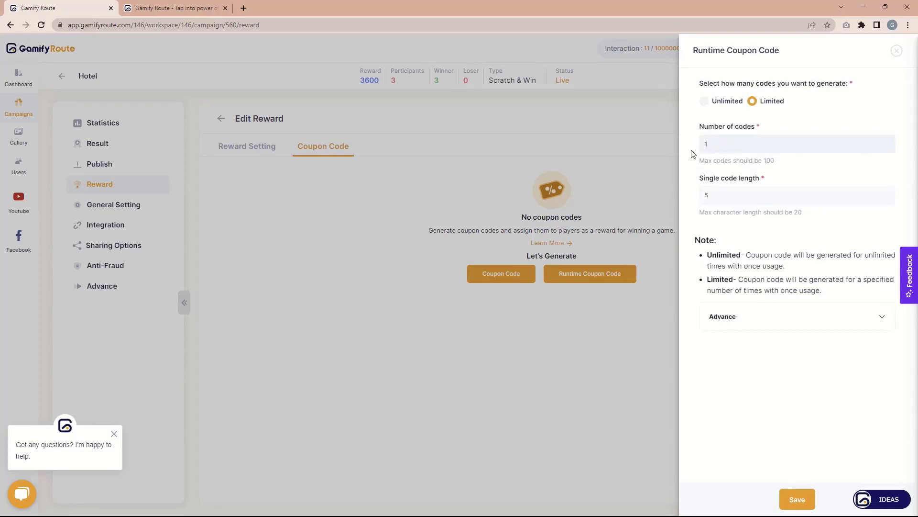
key("Tab")
left_click(796, 499)
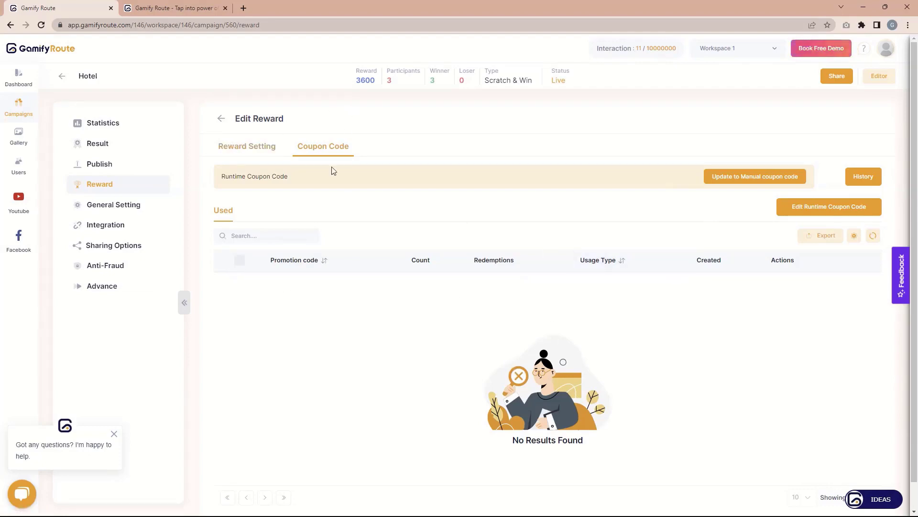
Switch to the live Hotel game page, play a scratch card round and open its result
left_click(174, 8)
left_click(455, 469)
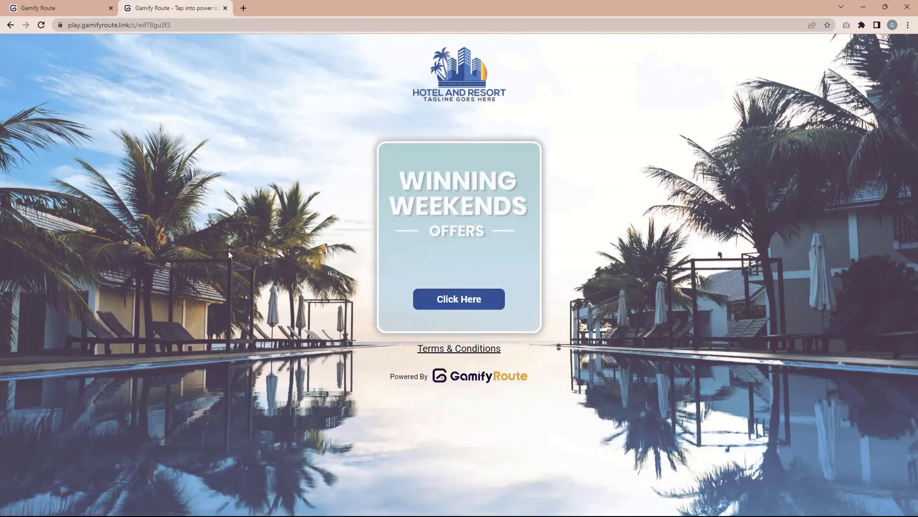
left_click(467, 300)
left_click_drag(418, 254, 494, 181)
left_click(455, 316)
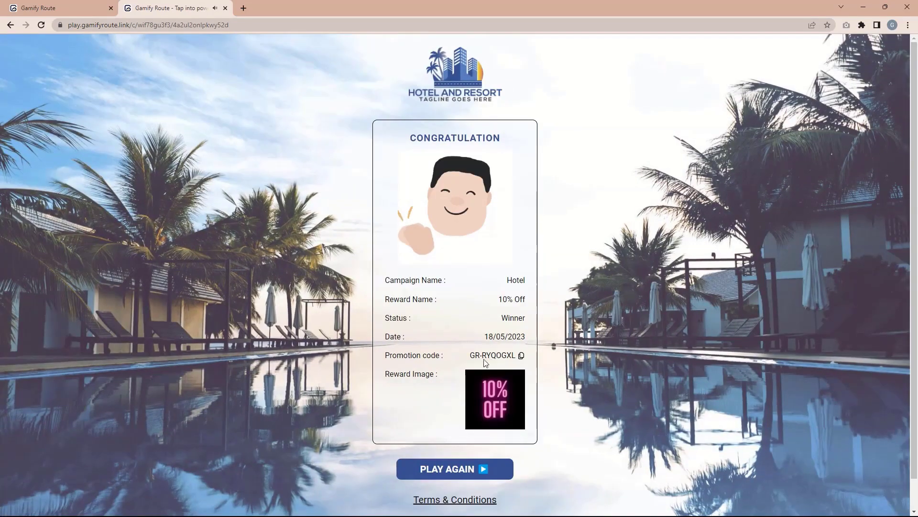
Play another scratch card round, open its result and copy the promotion code
left_click(452, 473)
left_click(461, 295)
mouse_move(435, 257)
left_mouse_down()
mouse_move(481, 212)
mouse_move(474, 237)
mouse_move(501, 248)
left_mouse_up()
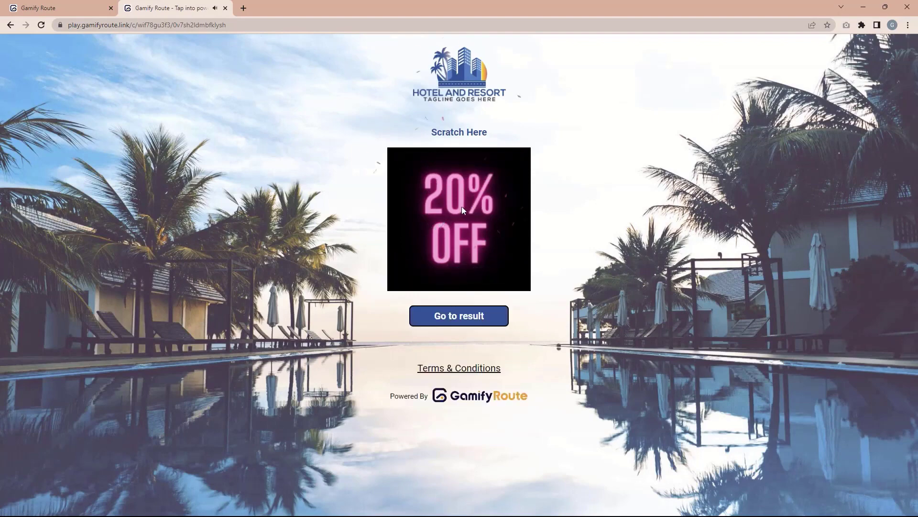
left_click(460, 318)
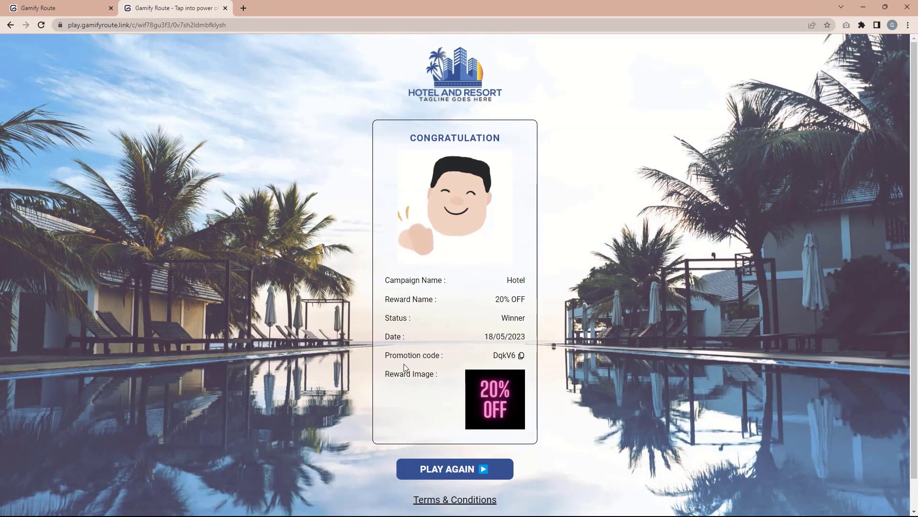
left_click(521, 356)
Return to the 20% OFF reward's coupon codes, refresh the used list and check the promotion code issued at runtime
left_click(62, 8)
left_click(873, 235)
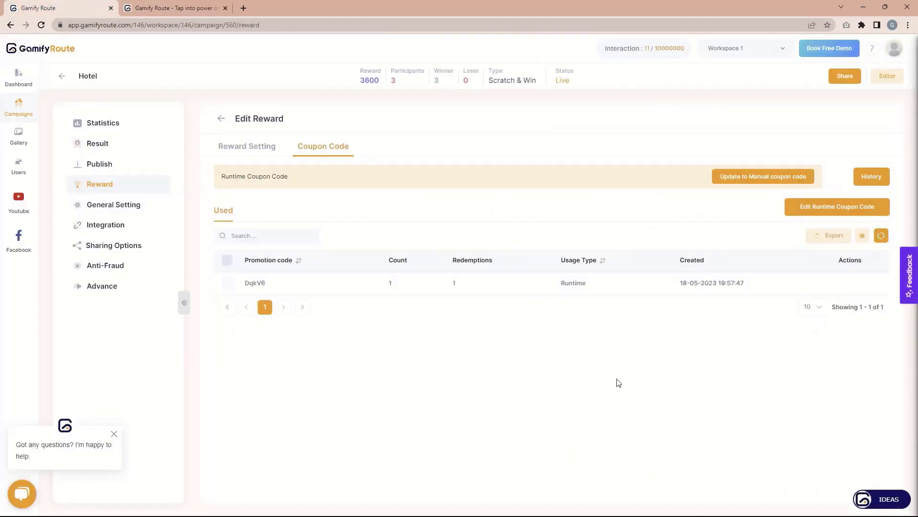
left_click_drag(246, 282, 275, 284)
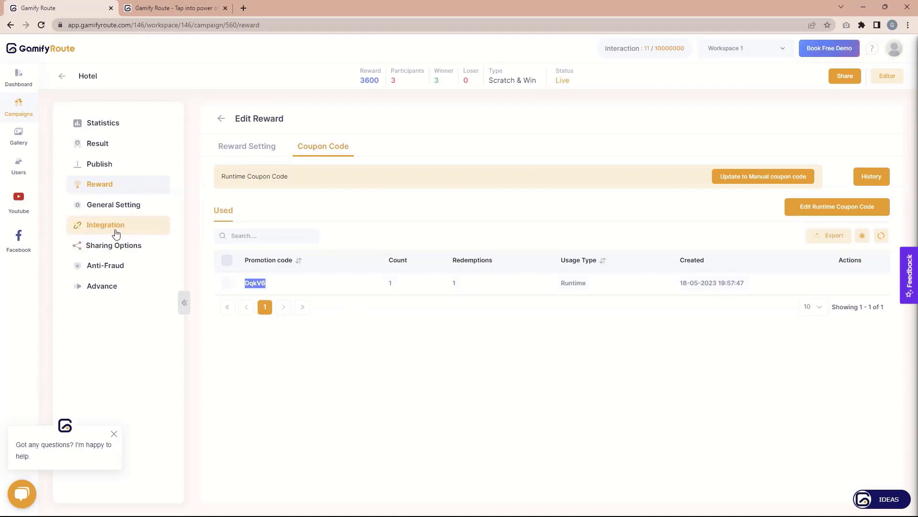
left_click(447, 404)
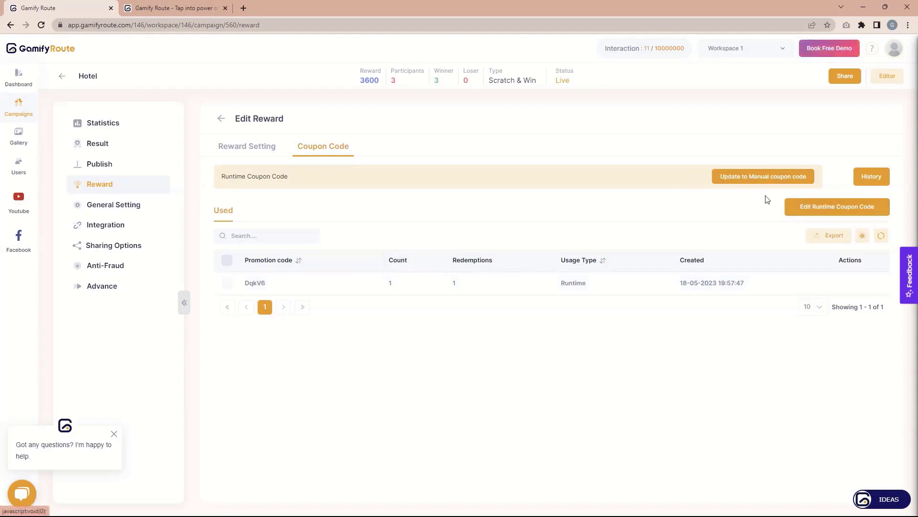
Switch the 20% OFF reward to manual coupon codes and automatically generate 10 single-use codes with a length of 8
left_click_drag(226, 175, 439, 185)
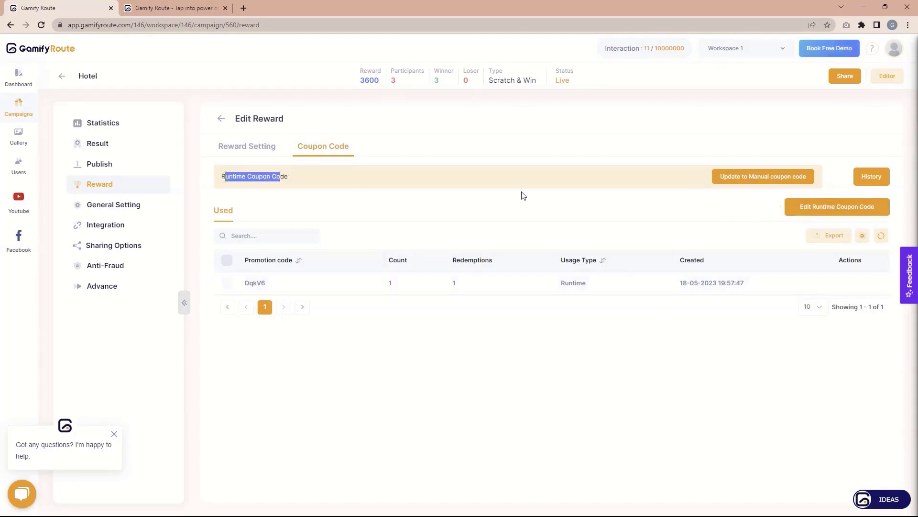
left_click(720, 203)
left_click(757, 180)
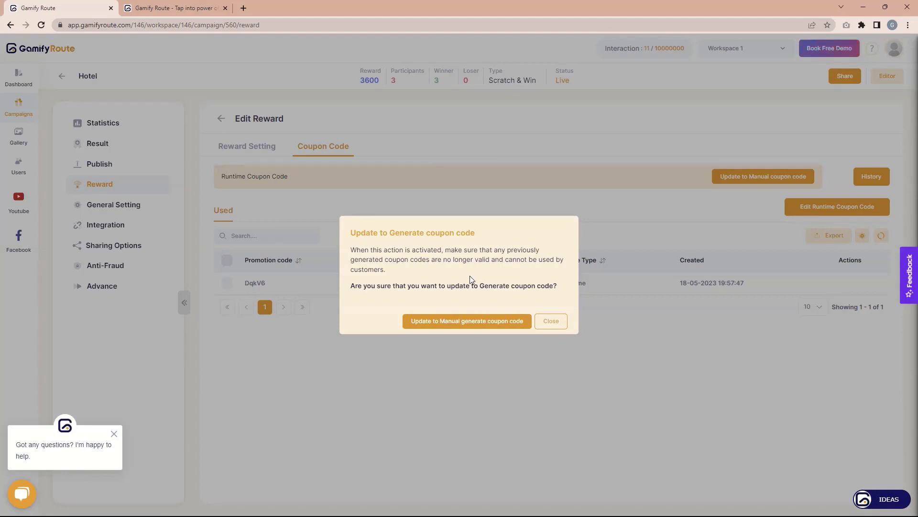
left_click(465, 321)
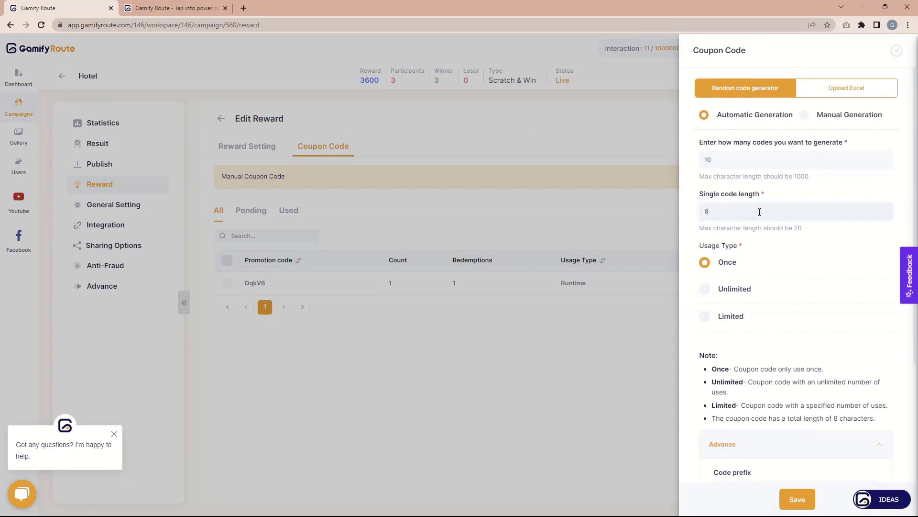
scroll(785, 311, "down", 4)
left_click(804, 501)
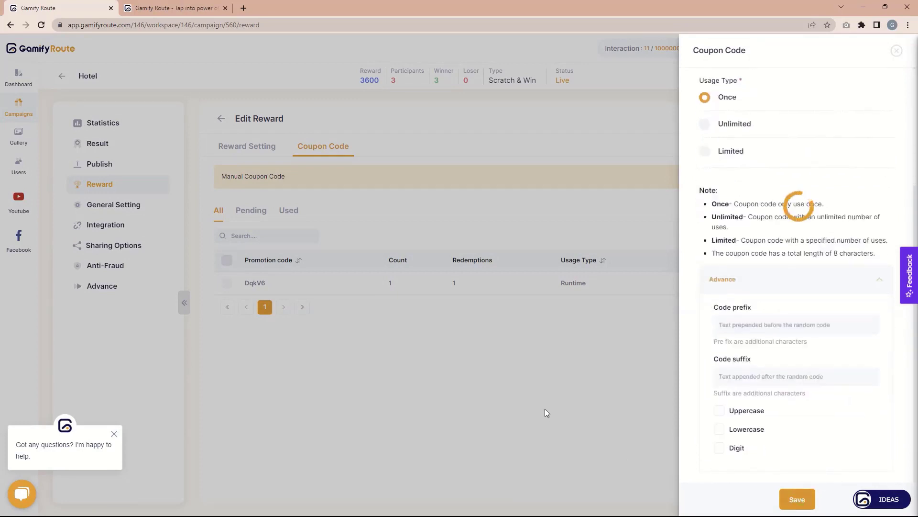
Compare the usage types of the runtime code and the newly generated codes in the coupon list
scroll(515, 317, "down", 3)
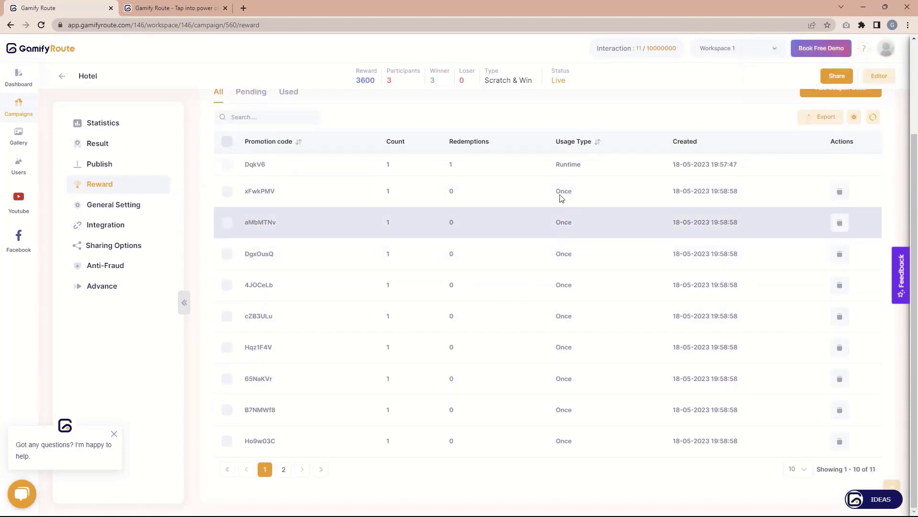
left_click_drag(548, 167, 590, 160)
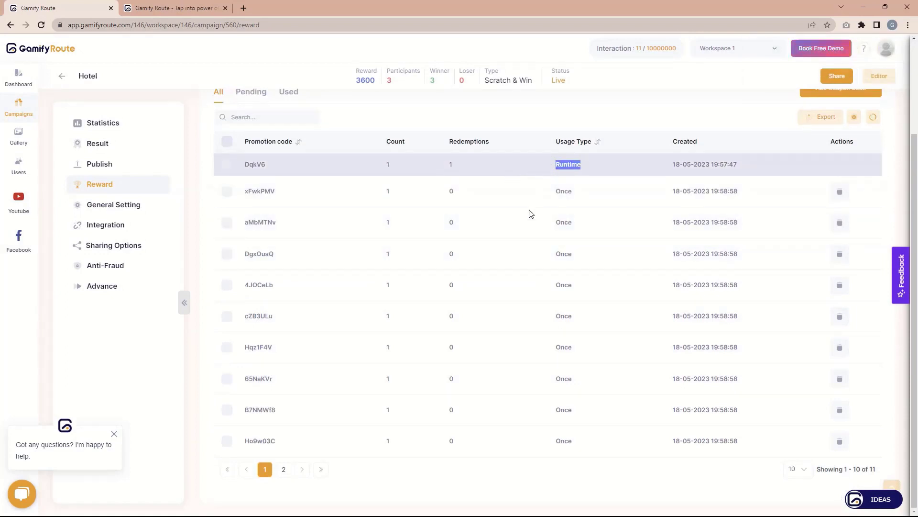
scroll(538, 198, "up", 3)
scroll(558, 301, "down", 3)
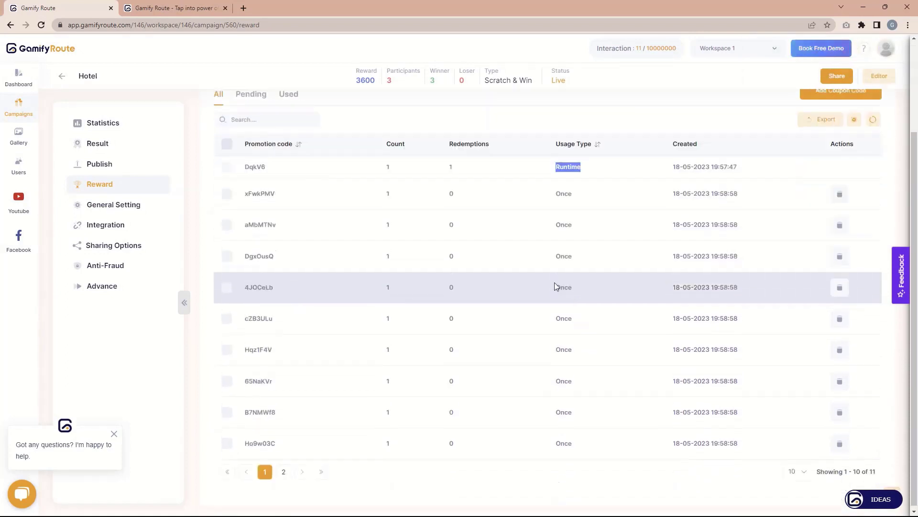
scroll(652, 378, "up", 3)
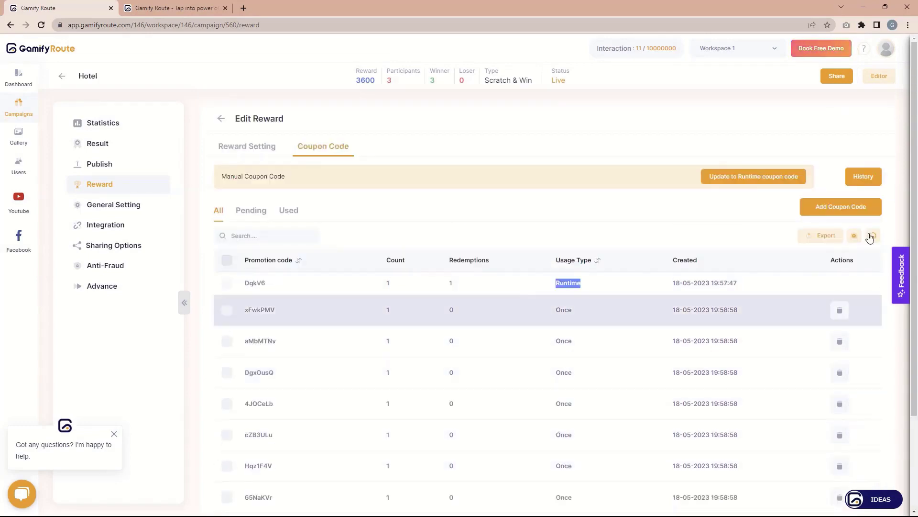
Review the 20% OFF reward's coupon code history, collapse its entries and close it
left_click(863, 175)
left_click(621, 98)
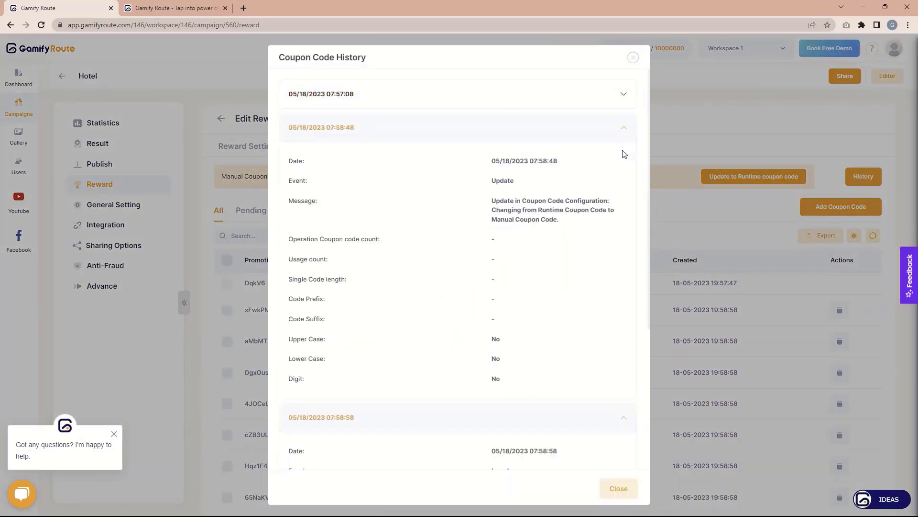
left_click(622, 136)
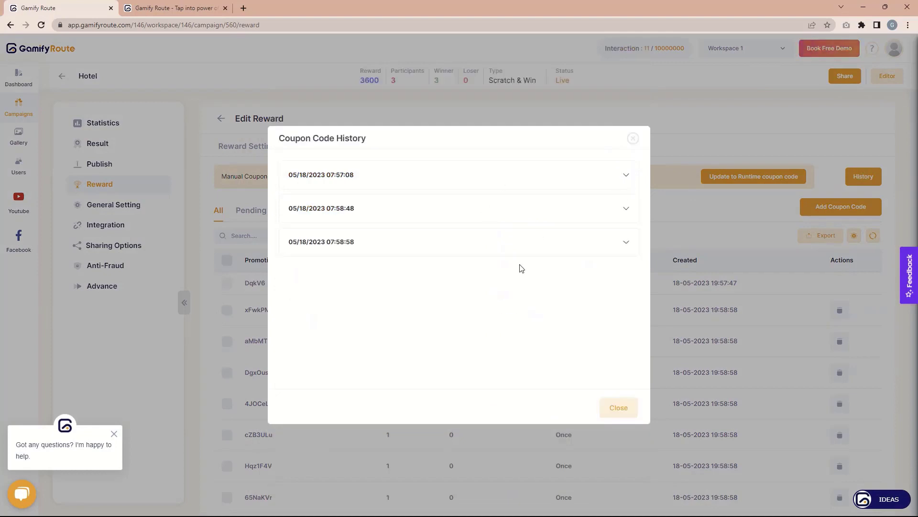
left_click(633, 139)
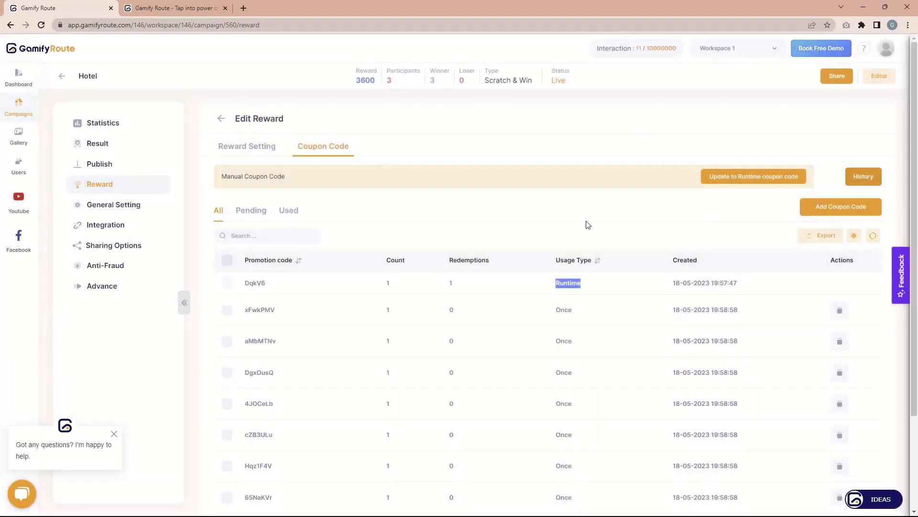
Compare the 20% OFF reward's count setting with its list of coupon codes, and return to the campaign's reward list
left_click(257, 148)
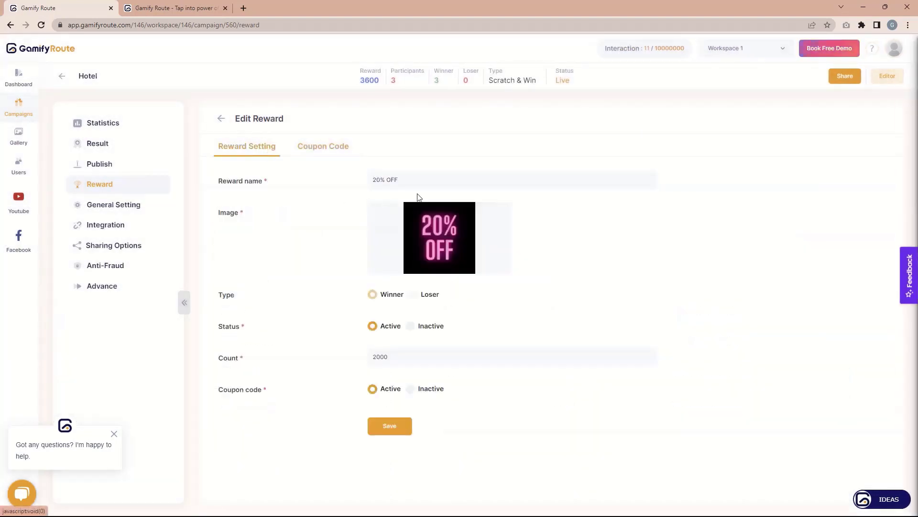
left_click(309, 149)
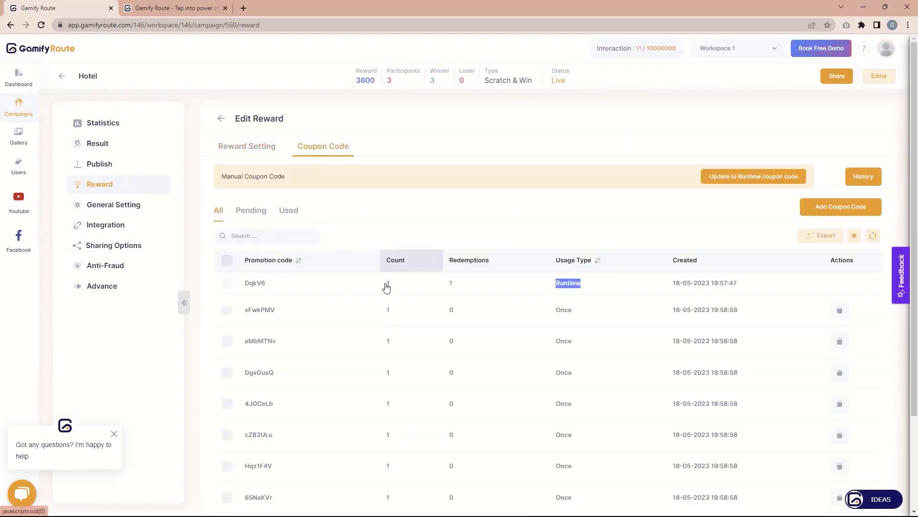
scroll(501, 322, "down", 3)
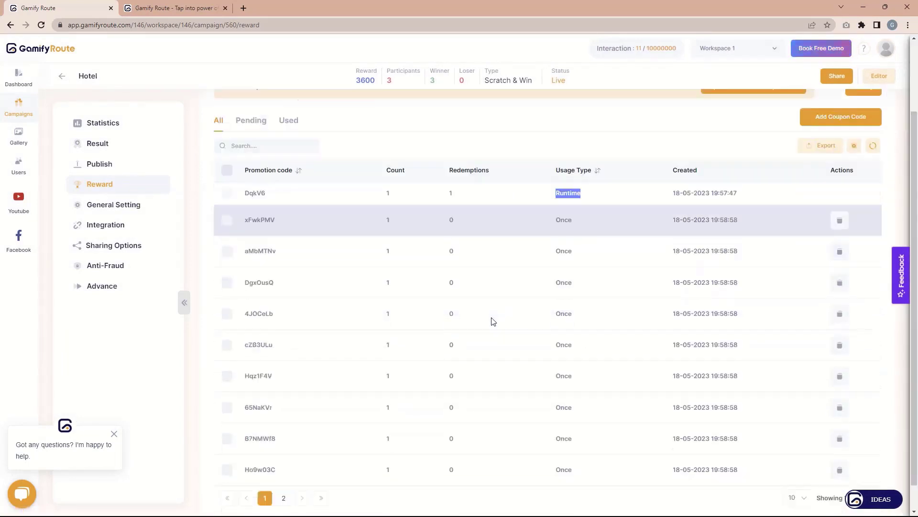
scroll(514, 277, "up", 3)
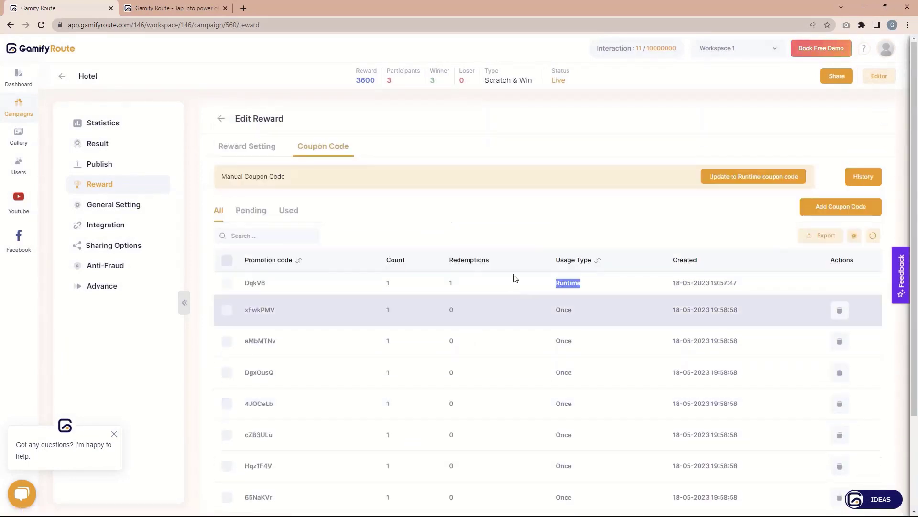
left_click(252, 149)
left_click_drag(405, 356, 351, 359)
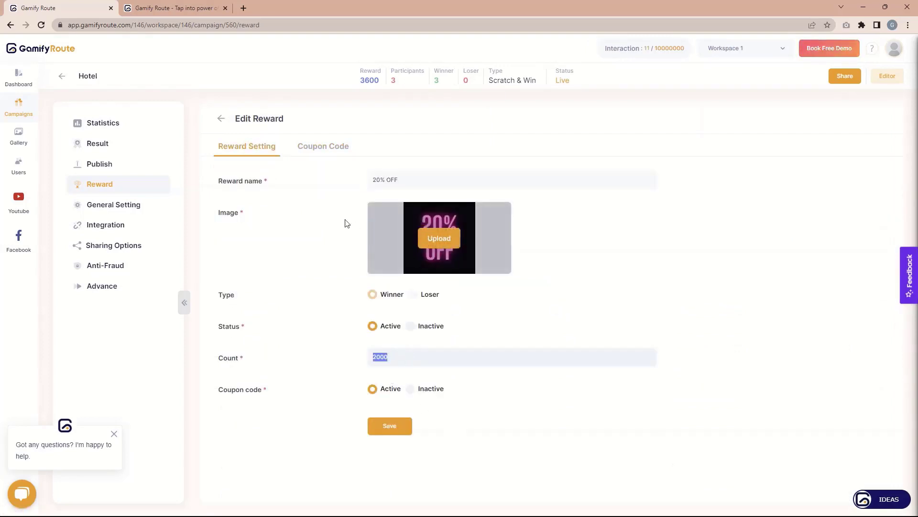
left_click(307, 147)
scroll(422, 299, "down", 3)
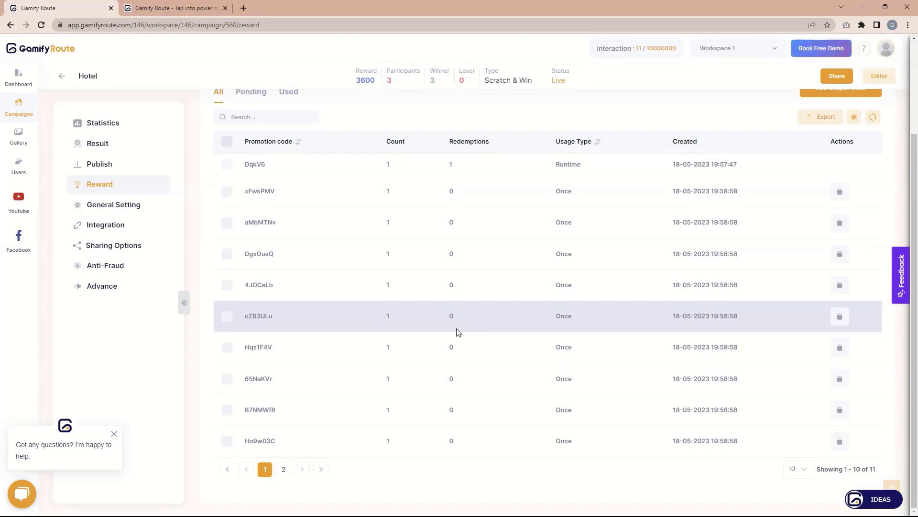
scroll(437, 331, "up", 3)
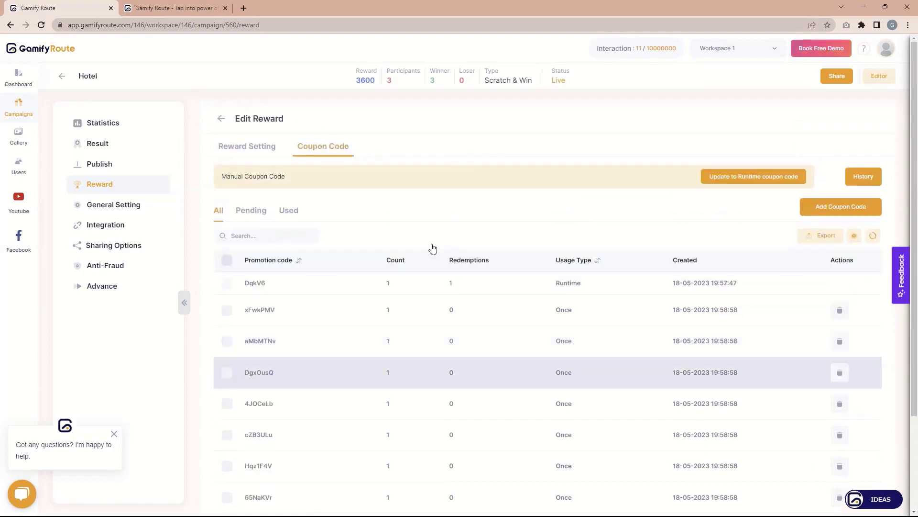
left_click(253, 147)
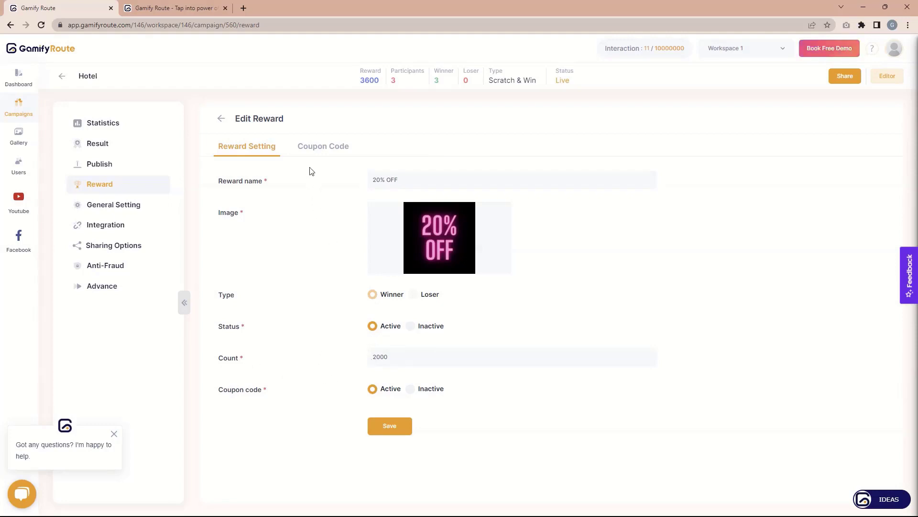
left_click(318, 147)
left_click(221, 118)
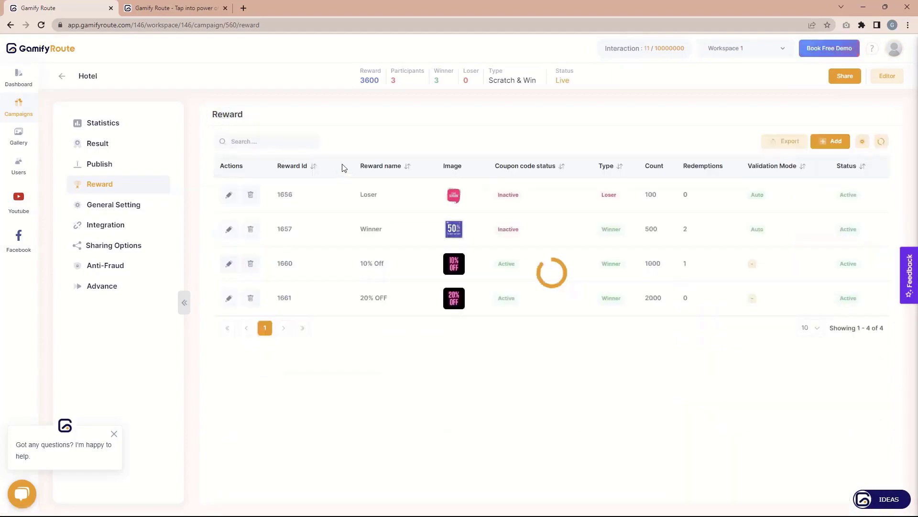